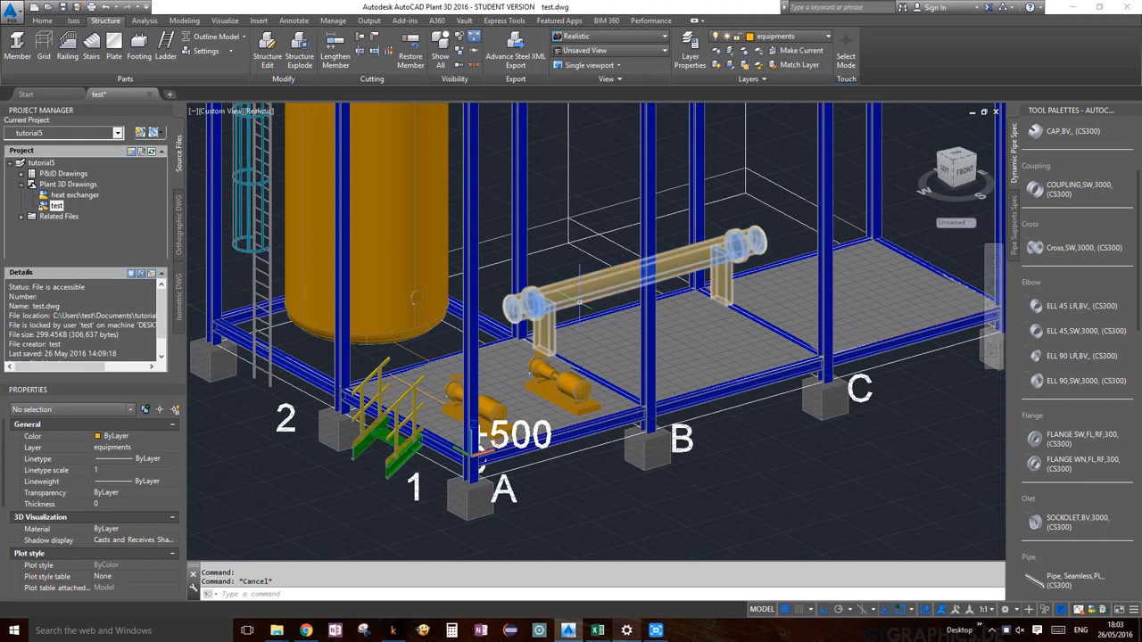
Isolate the heat exchanger together with the structural grid, hiding all other objects in the model
mouse_move(586, 294)
mouse_move(716, 244)
scroll(718, 294, "down", 2)
middle_click_drag(758, 185, 752, 260)
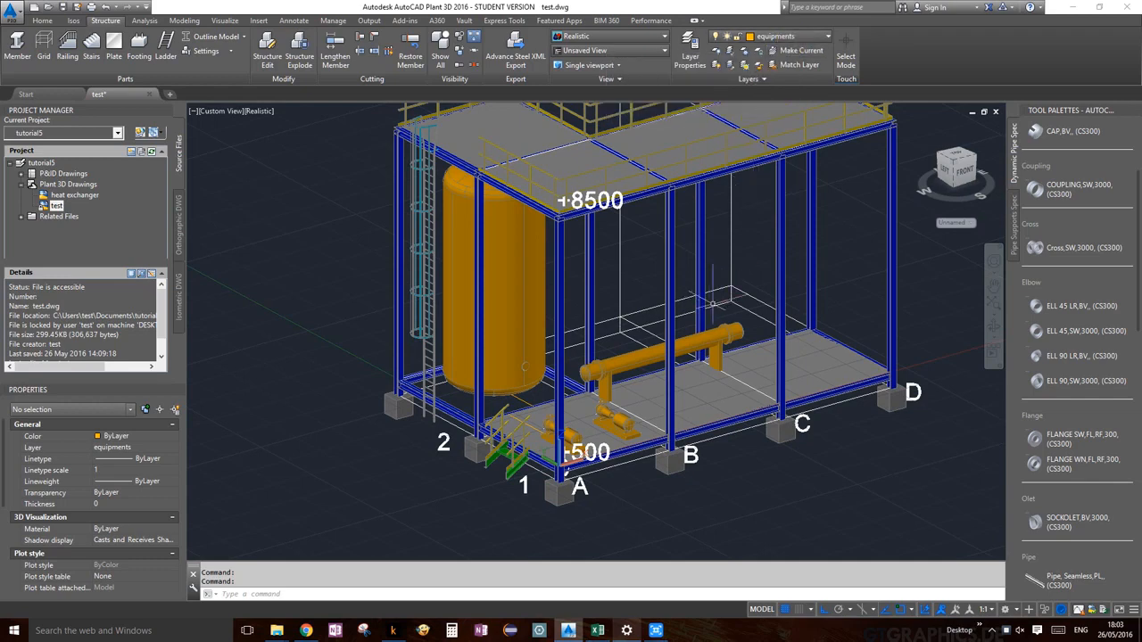
middle_click_drag(727, 293, 715, 335)
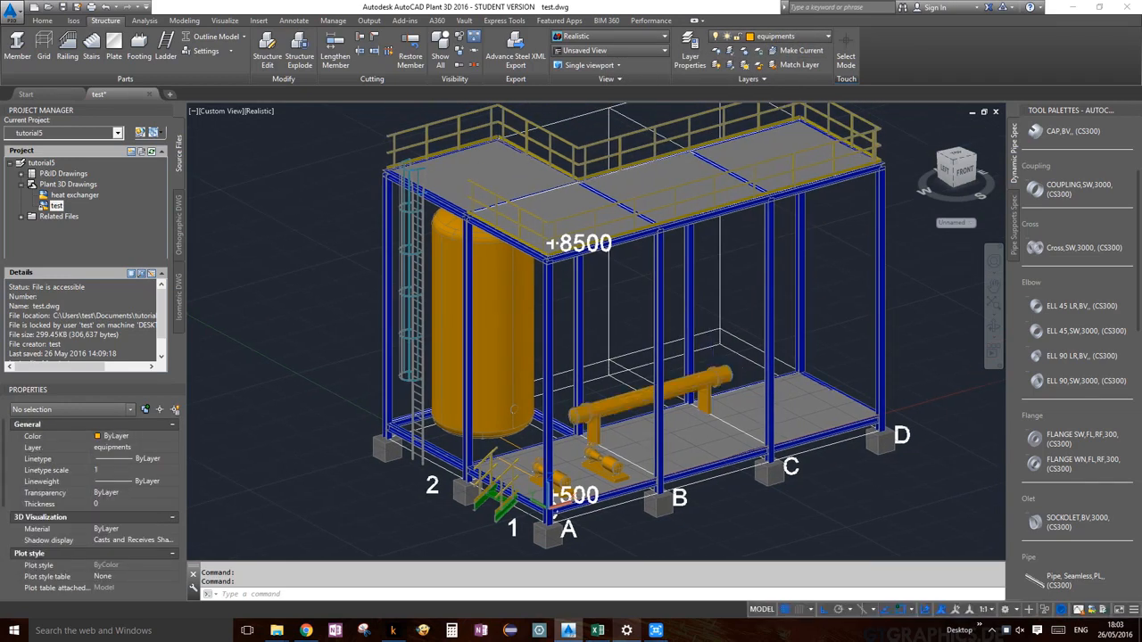
left_click(692, 367)
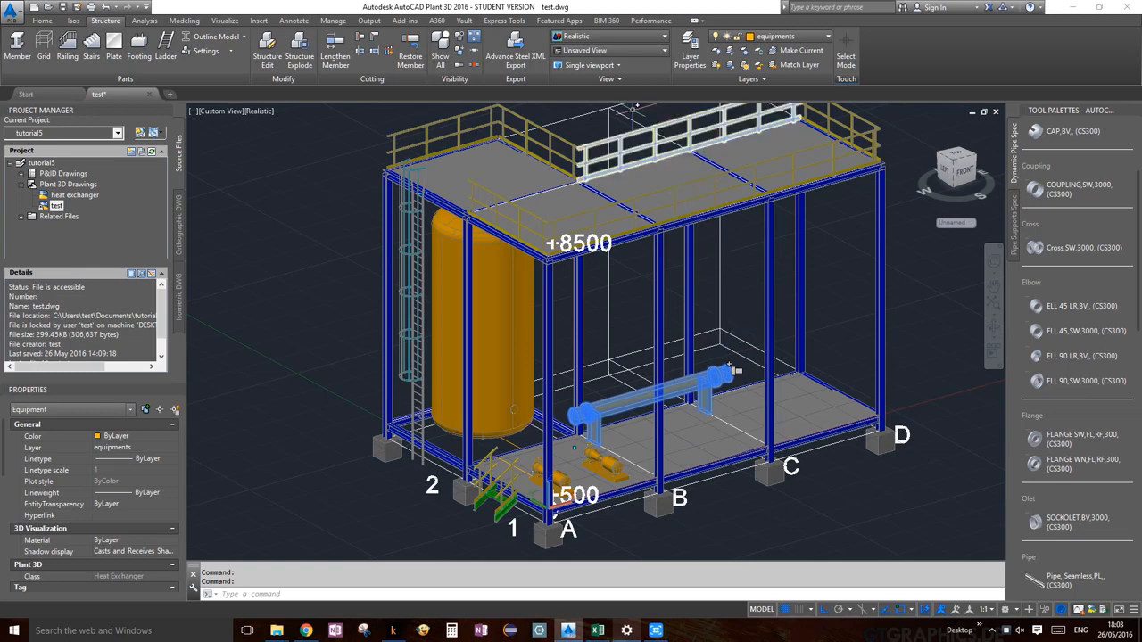
key("Escape")
middle_click_drag(660, 133, 662, 162)
key("Escape")
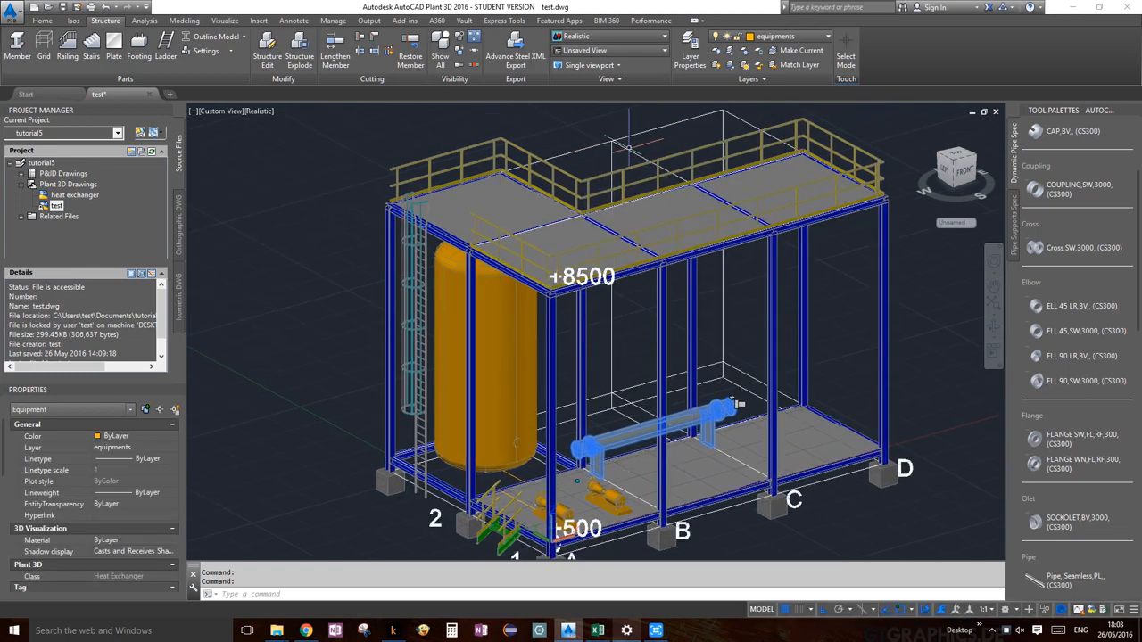
left_click(734, 403)
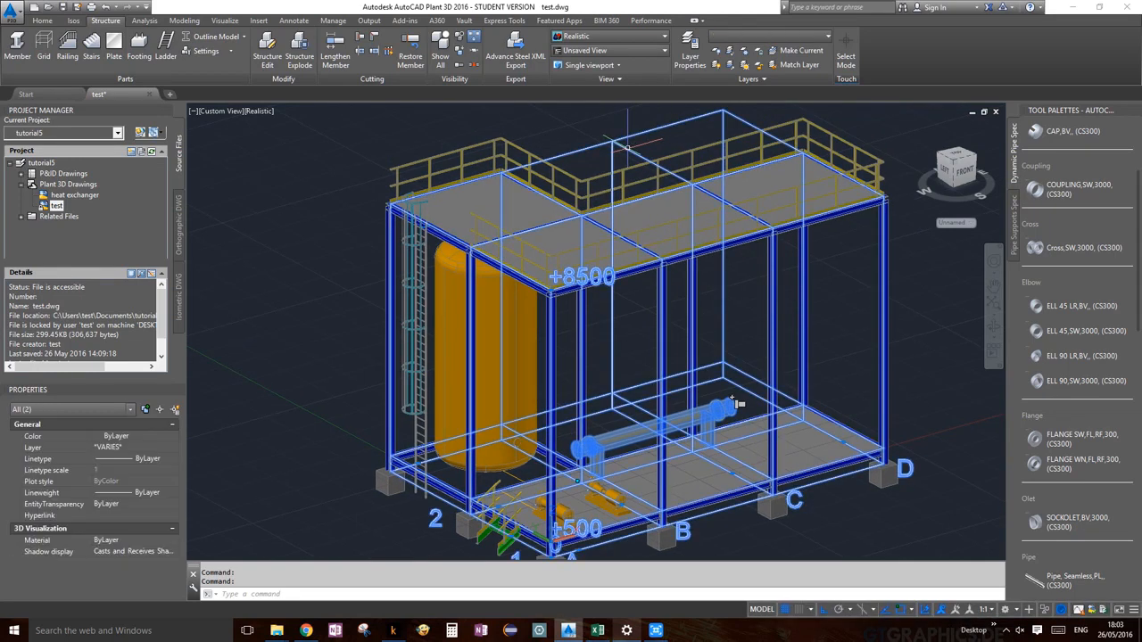
left_click(459, 57)
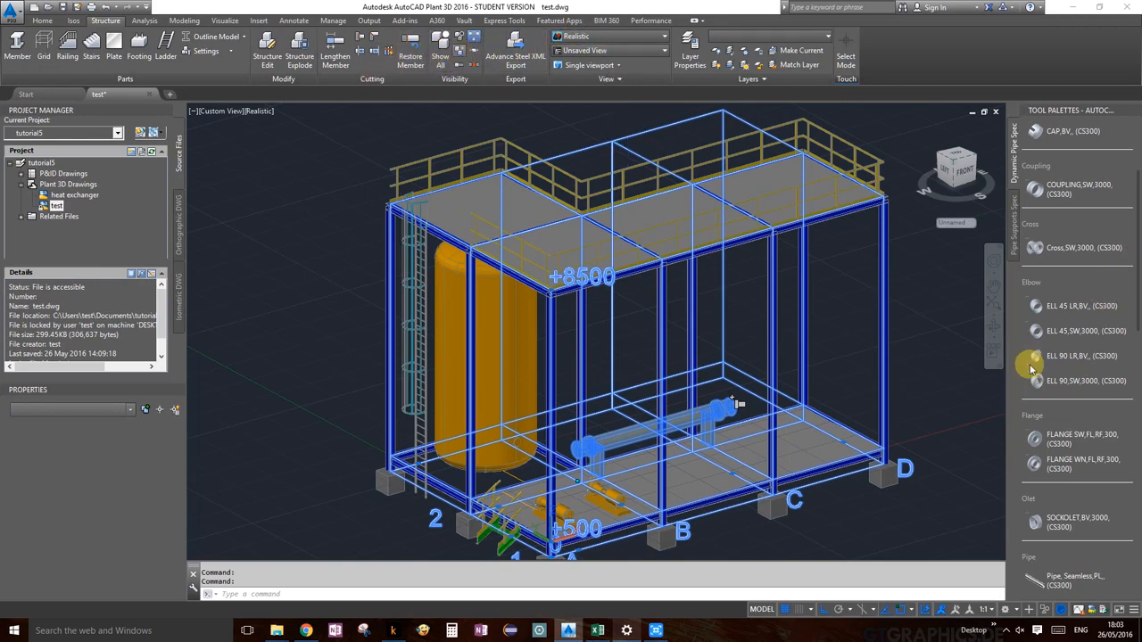
scroll(638, 432, "up", 5)
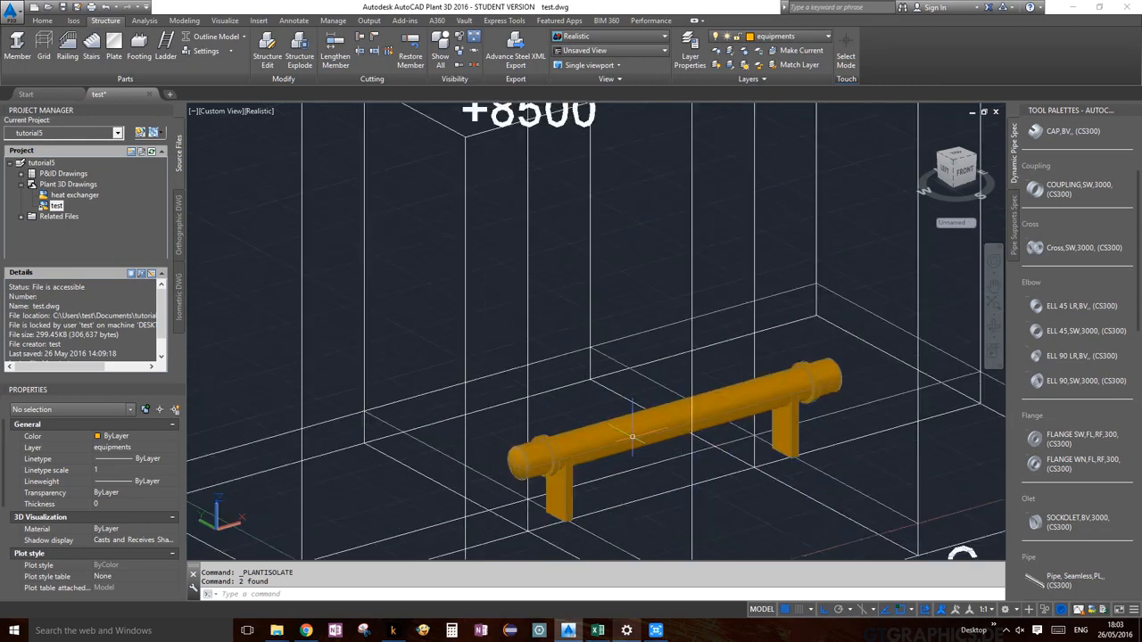
scroll(628, 482, "down", 5)
key("Escape")
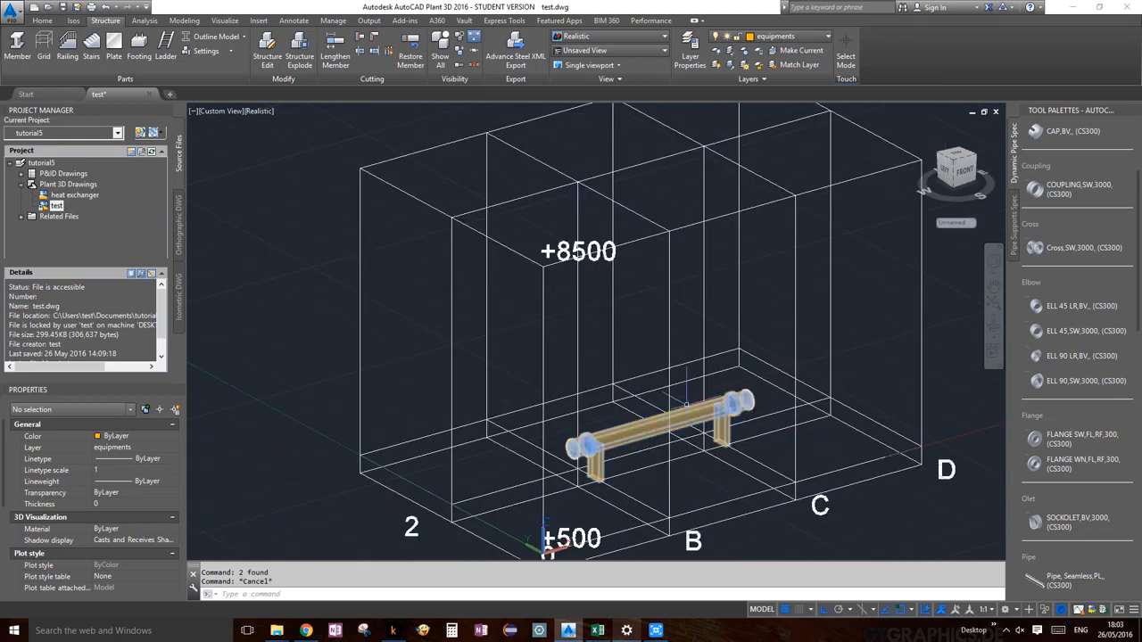
Start adding a nozzle to the heat exchanger and set its nozzle number to 11
scroll(735, 401, "up", 5)
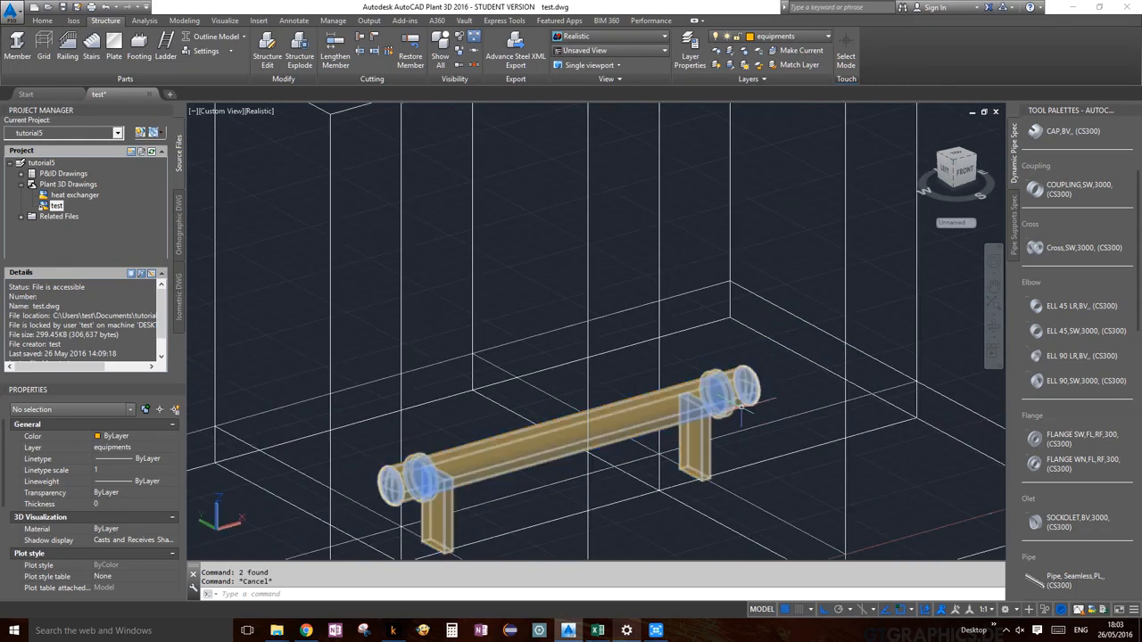
left_click(733, 401)
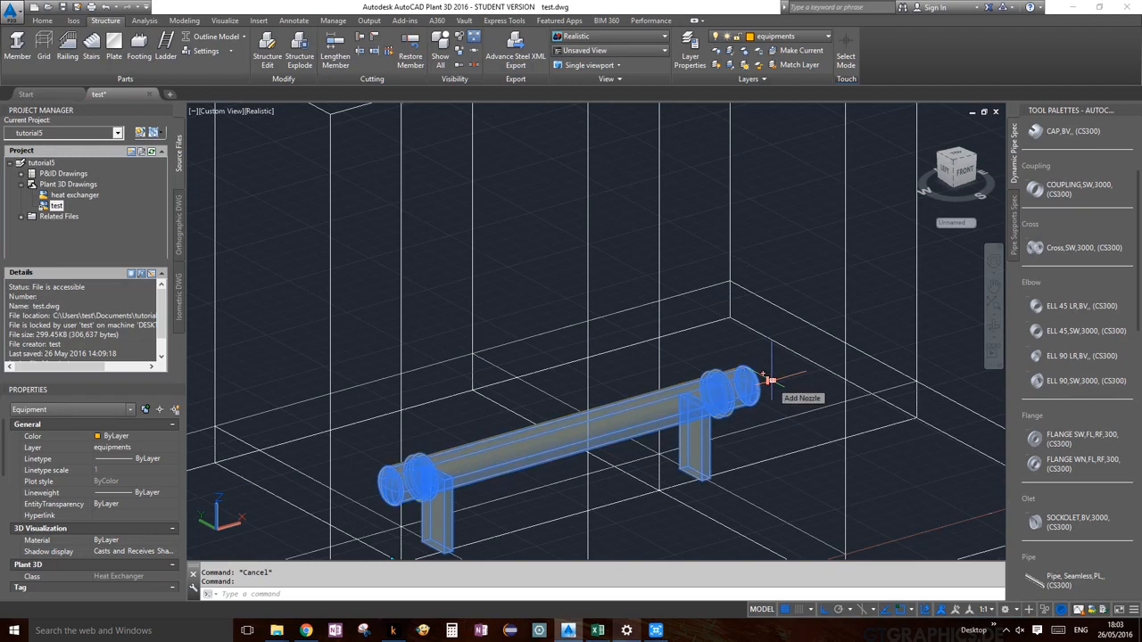
left_click(771, 380)
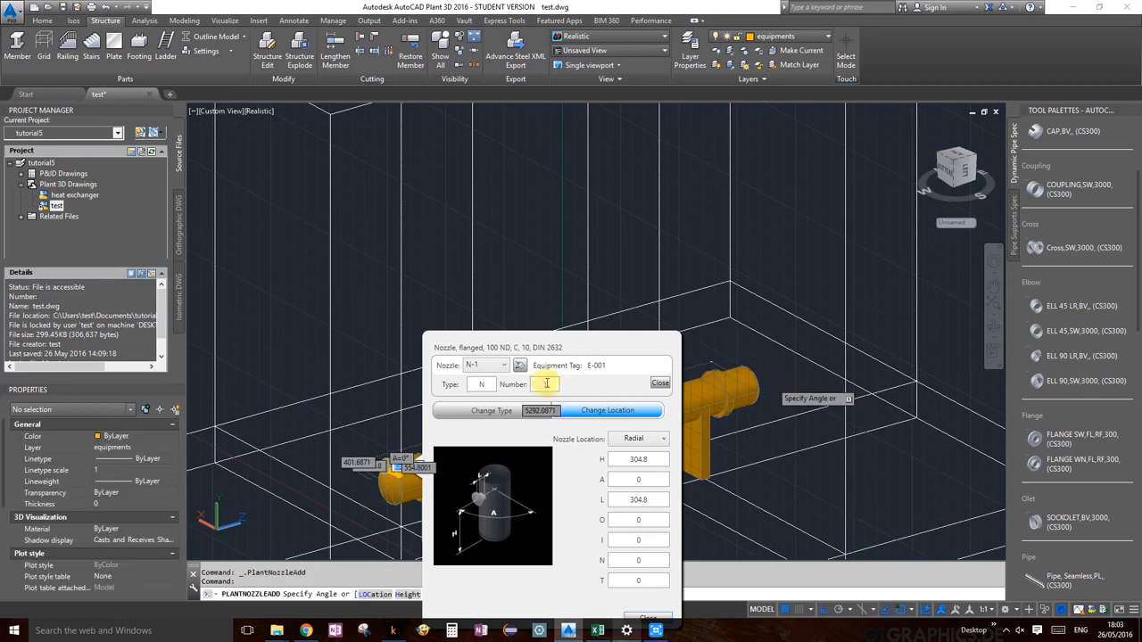
left_click_drag(575, 339, 597, 99)
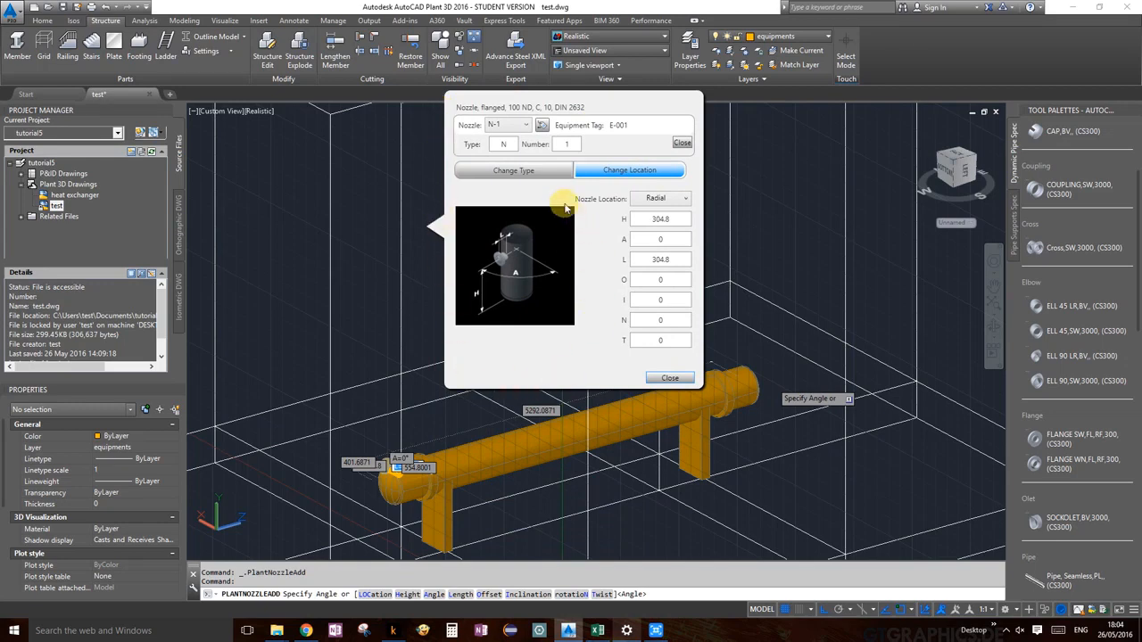
left_click(516, 172)
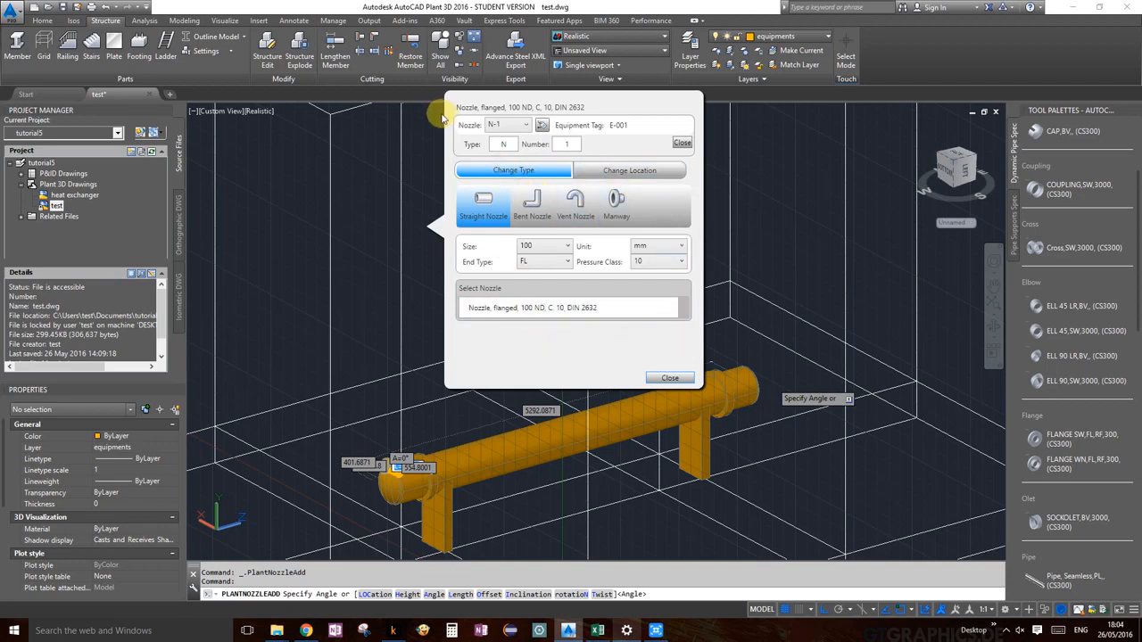
double_click(574, 145)
type("11")
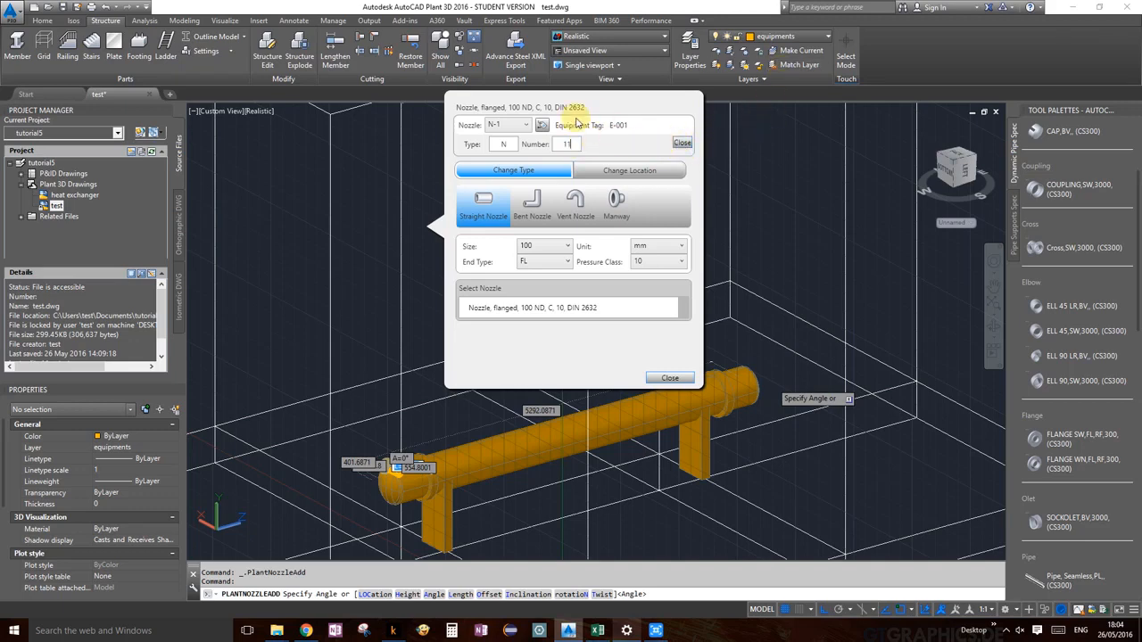
left_click(681, 143)
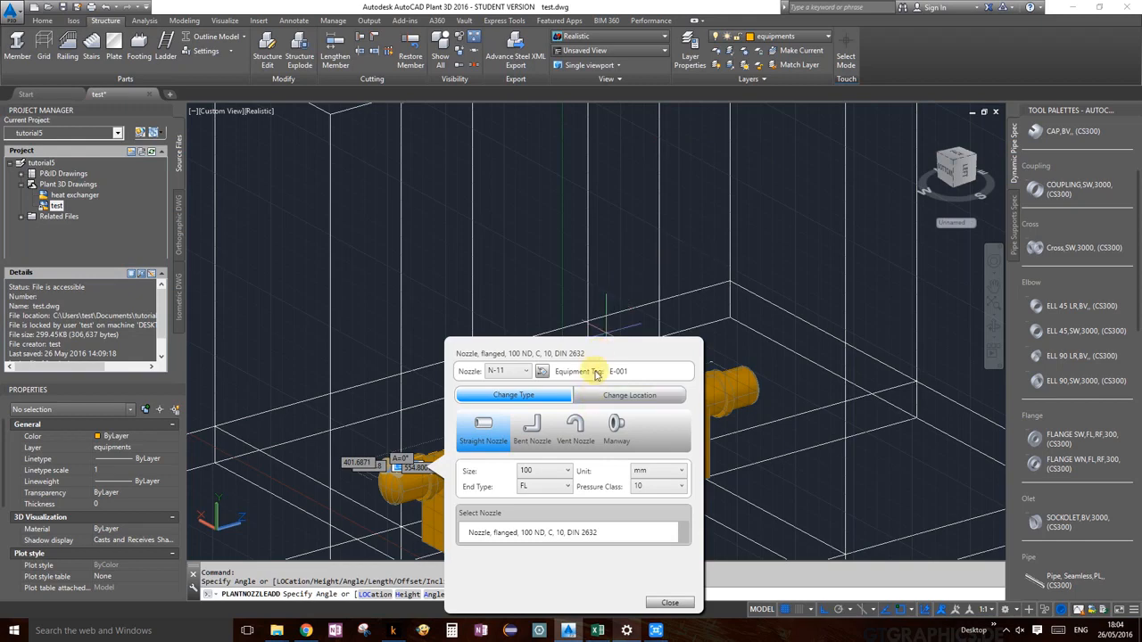
left_click_drag(600, 344, 601, 153)
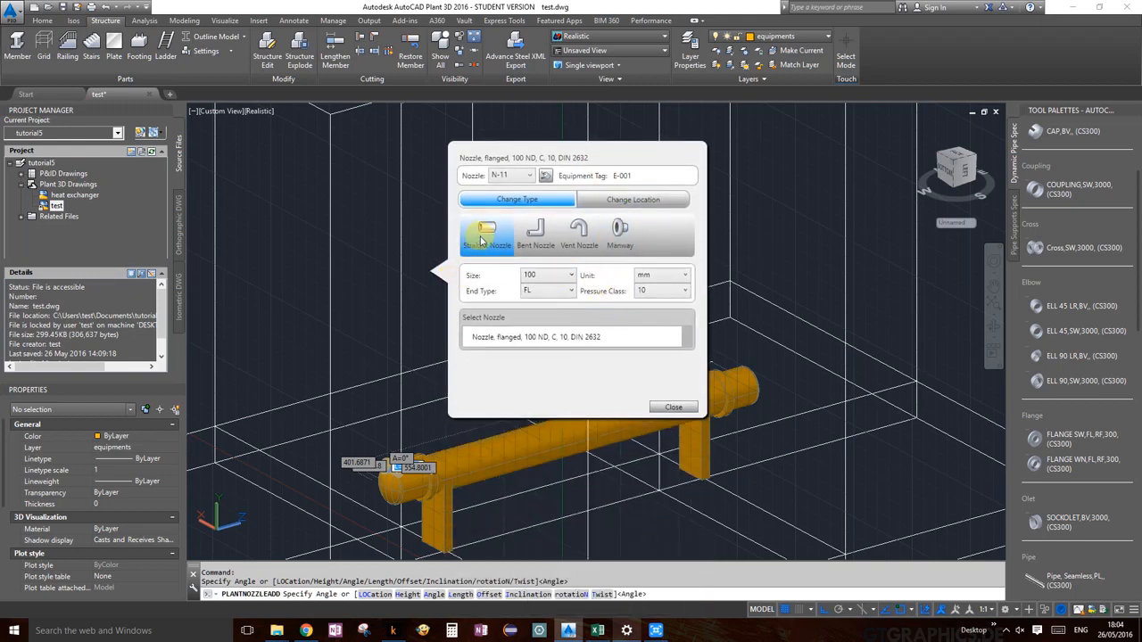
Keep the straight nozzle at size 100 with end type FL and select "Nozzle, flanged, 100 ND, C, 10, DIN 2632"
left_click(572, 278)
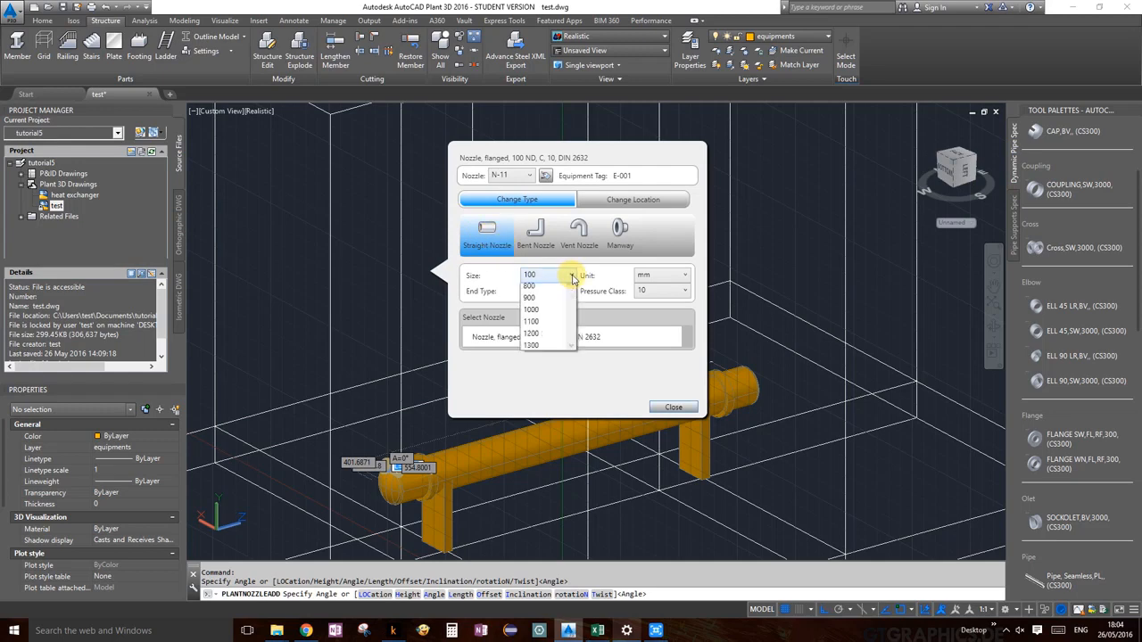
left_click(573, 278)
left_click(573, 292)
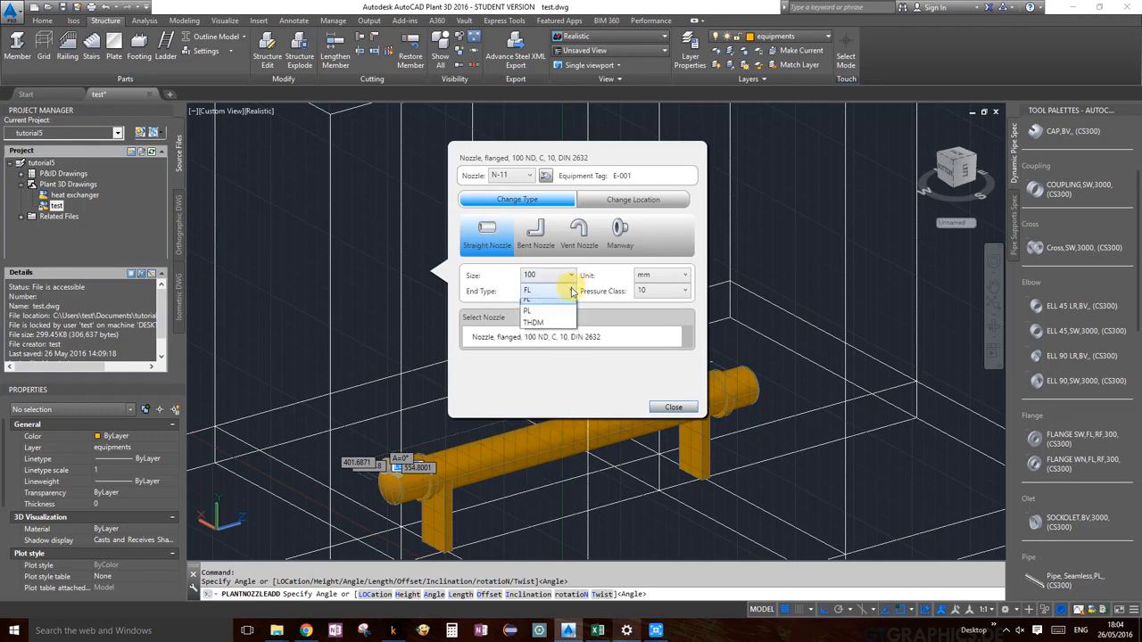
left_click(573, 291)
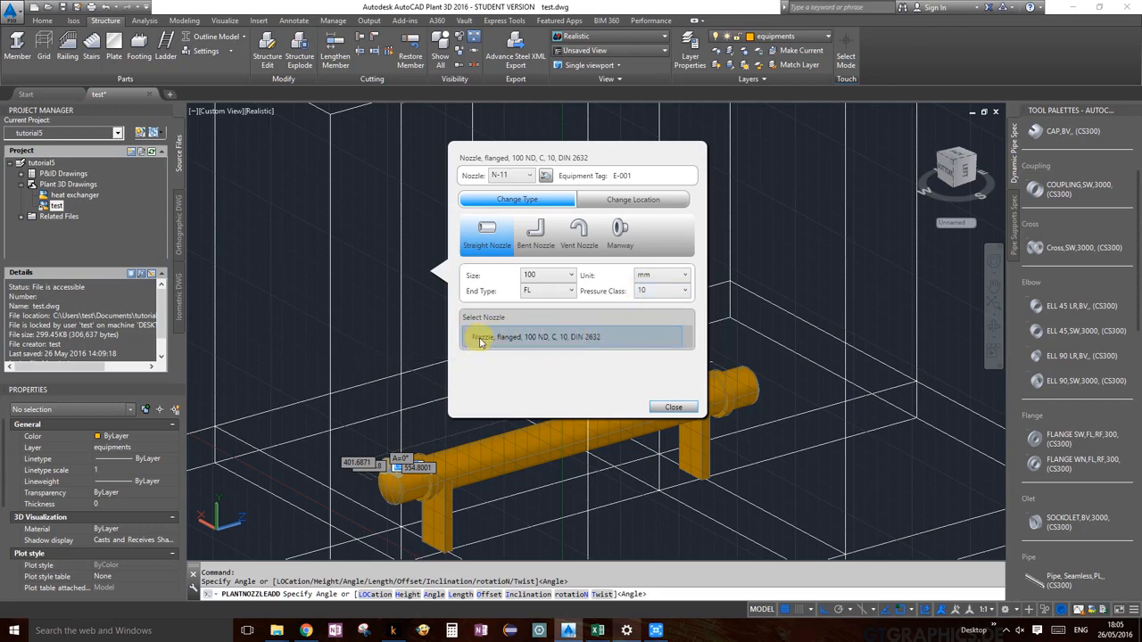
left_click(600, 342)
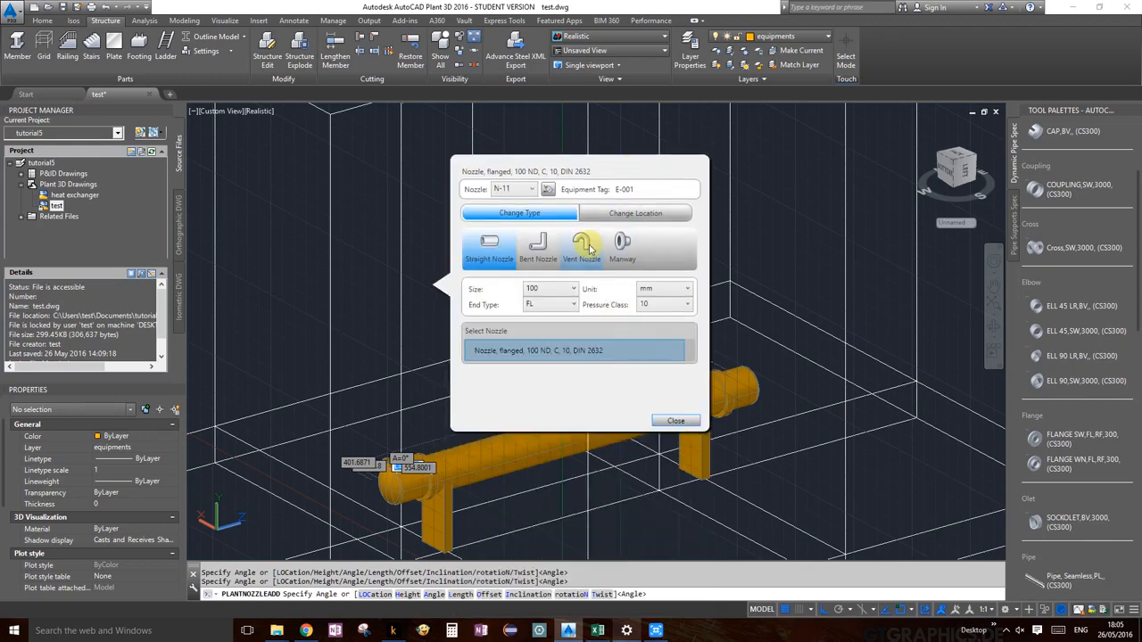
Set the location of nozzle N-11 to Radial with a height (H) of 250
left_click(622, 219)
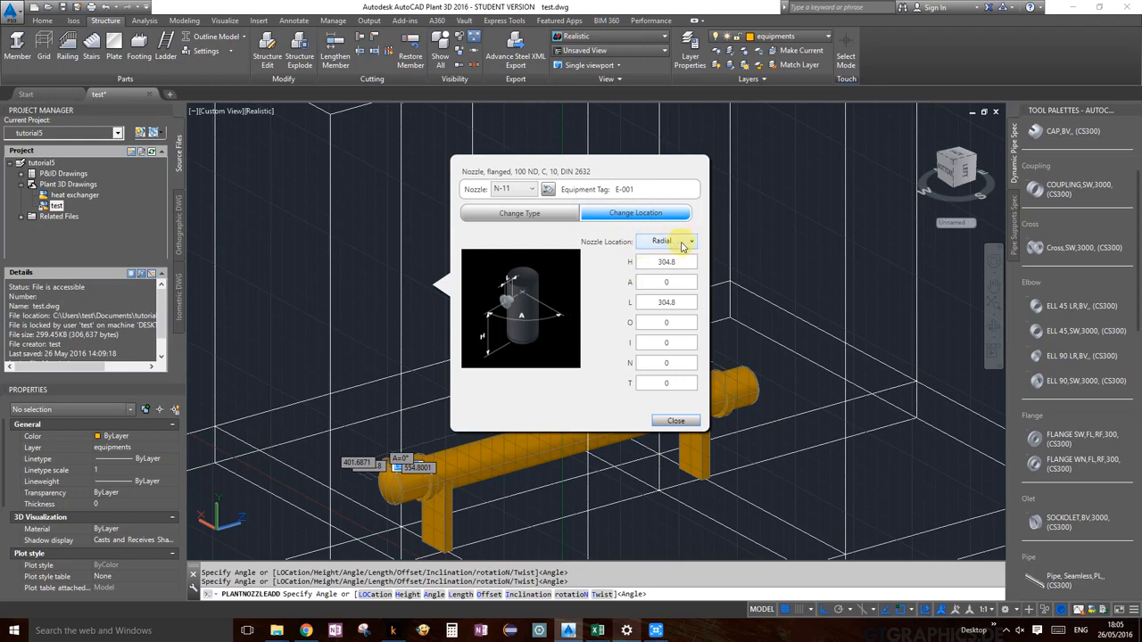
left_click(692, 245)
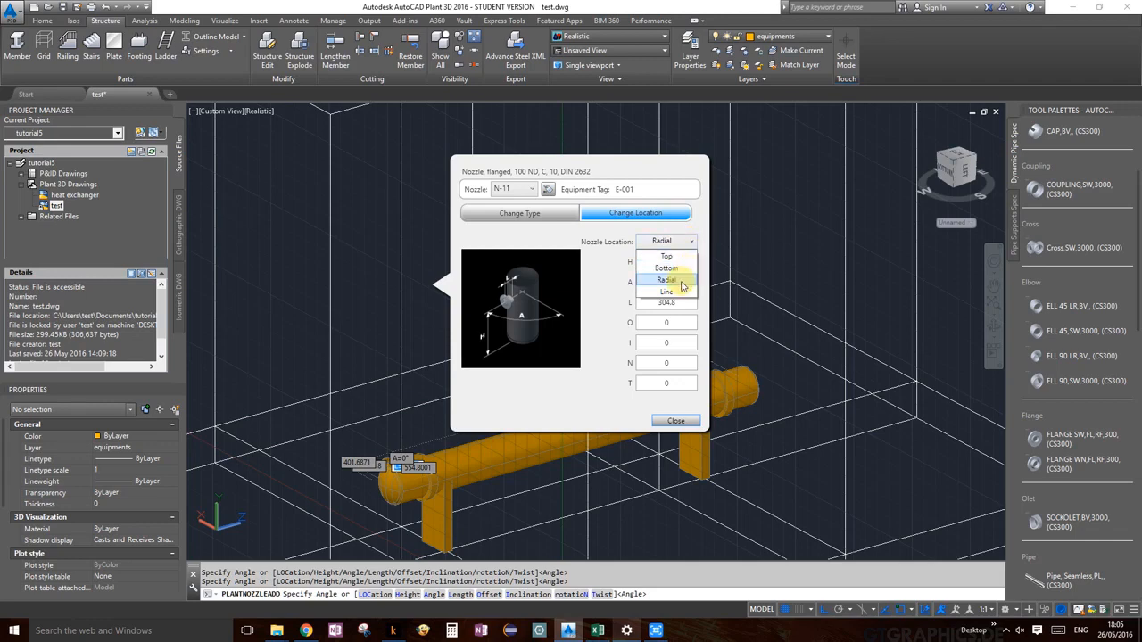
left_click(682, 280)
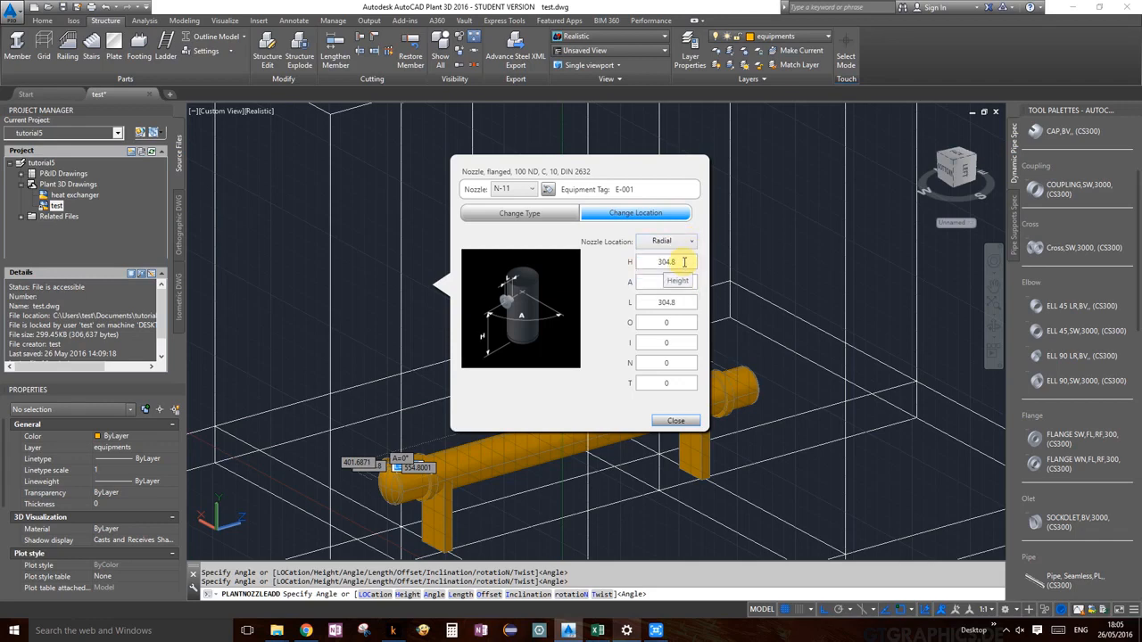
left_click(684, 261)
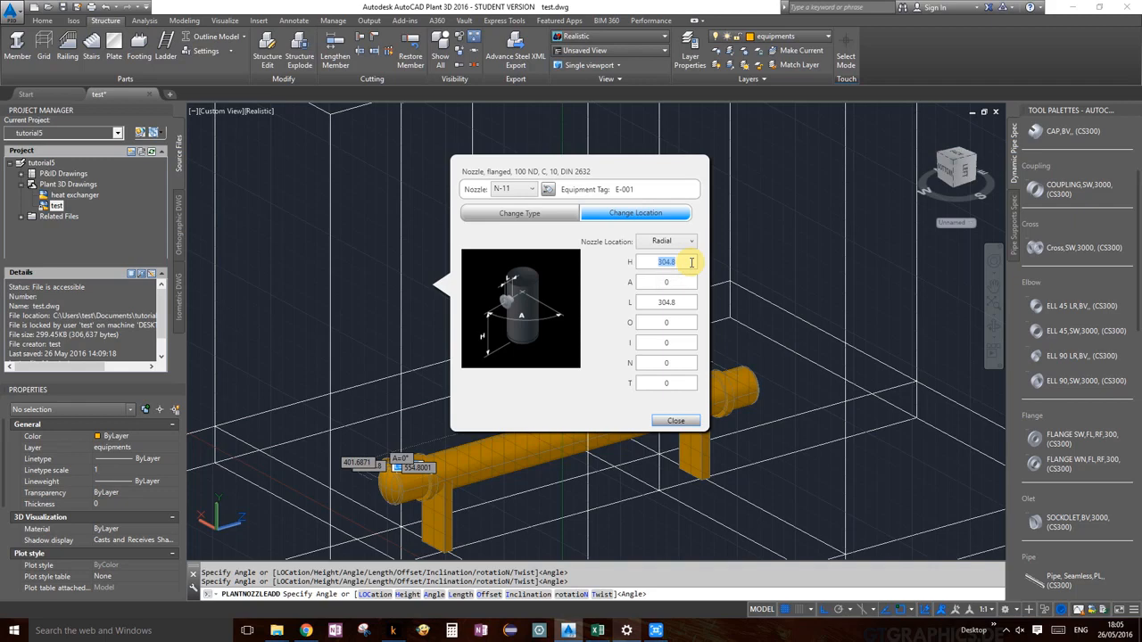
type("2")
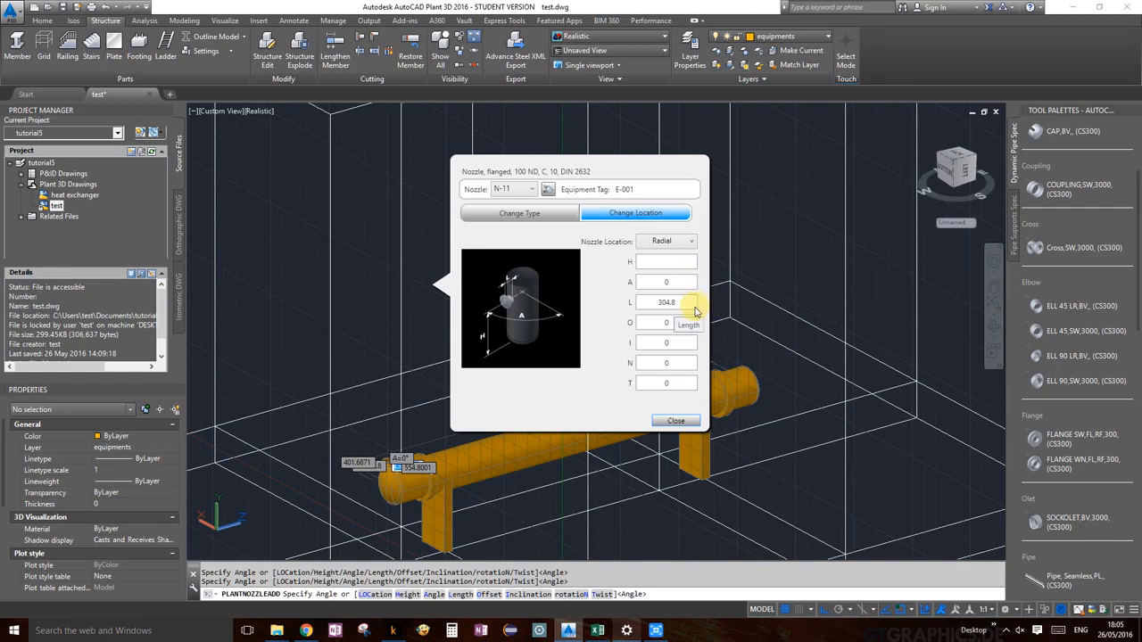
type("50")
Set the nozzle's angle (A) to 90 and its length (L) to 150, and finish placing it
double_click(683, 283)
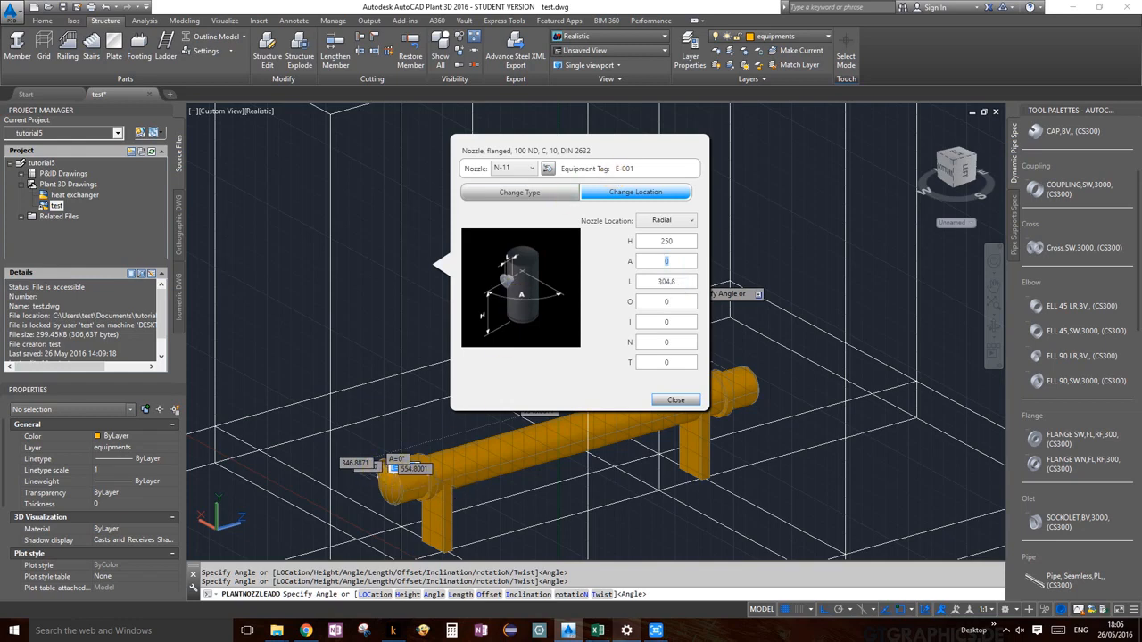
scroll(417, 486, "up", 5)
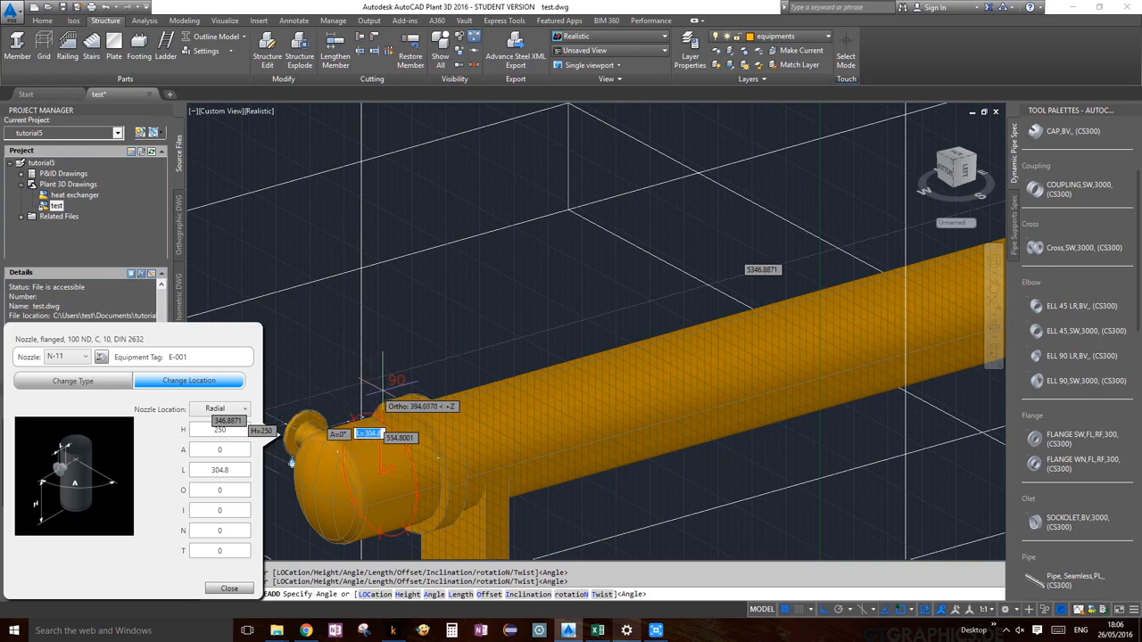
left_click_drag(170, 324, 689, 132)
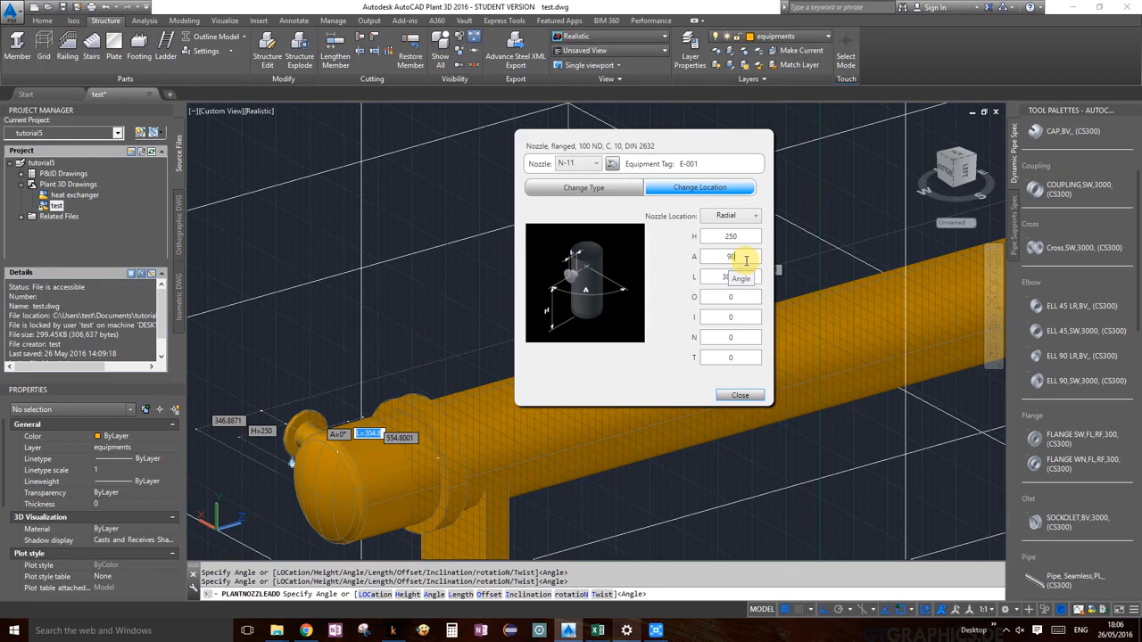
left_click(713, 277)
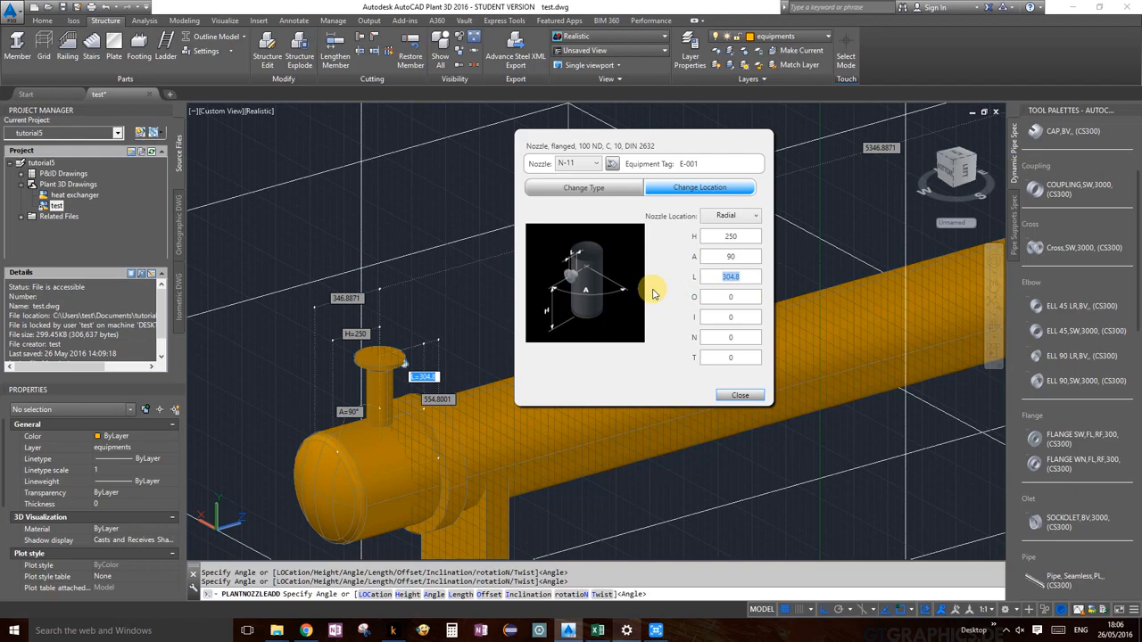
type("150")
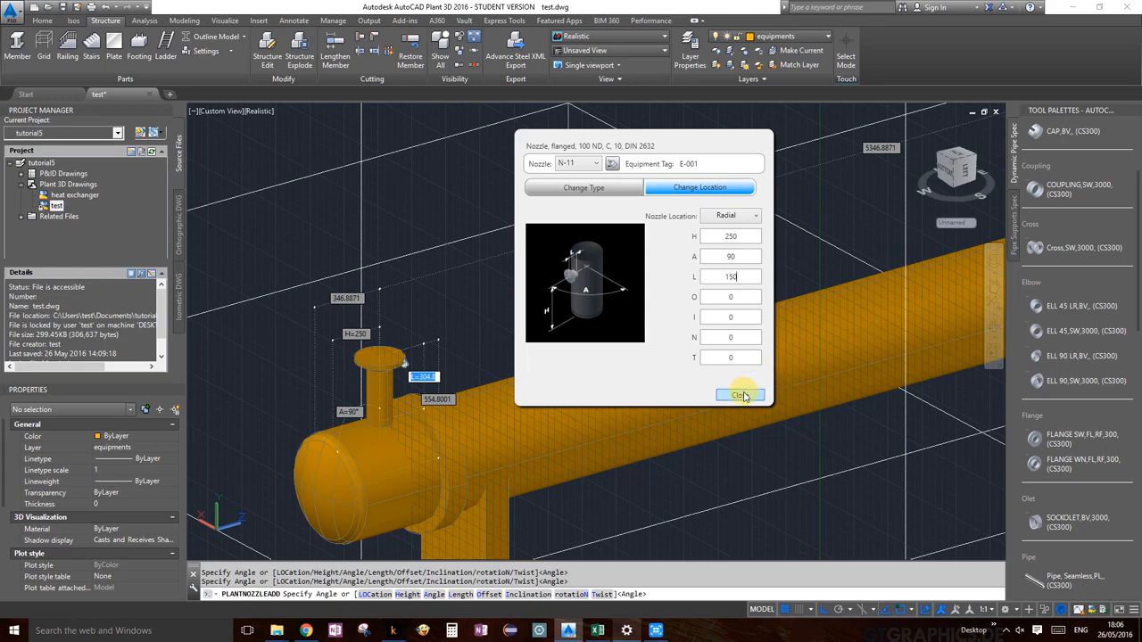
left_click(594, 187)
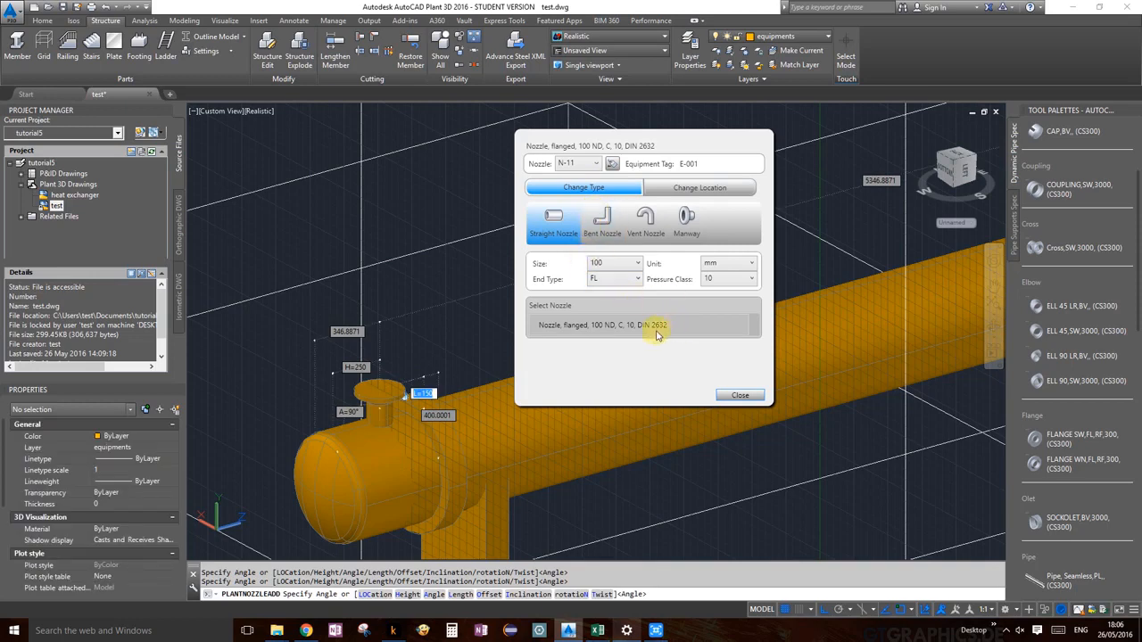
left_click(704, 188)
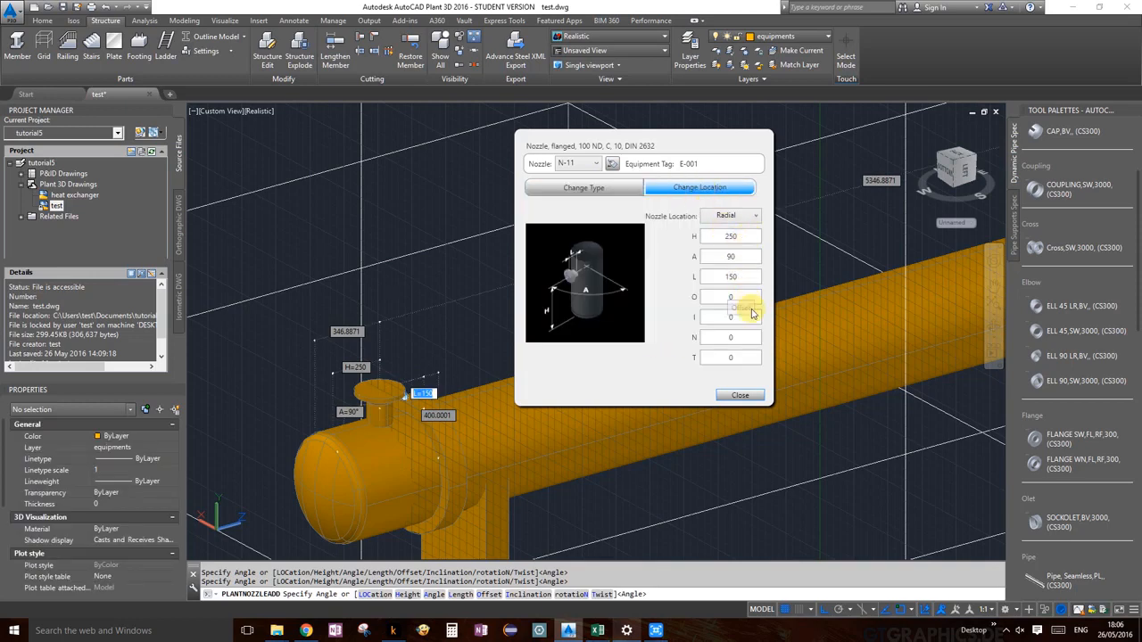
left_click(741, 395)
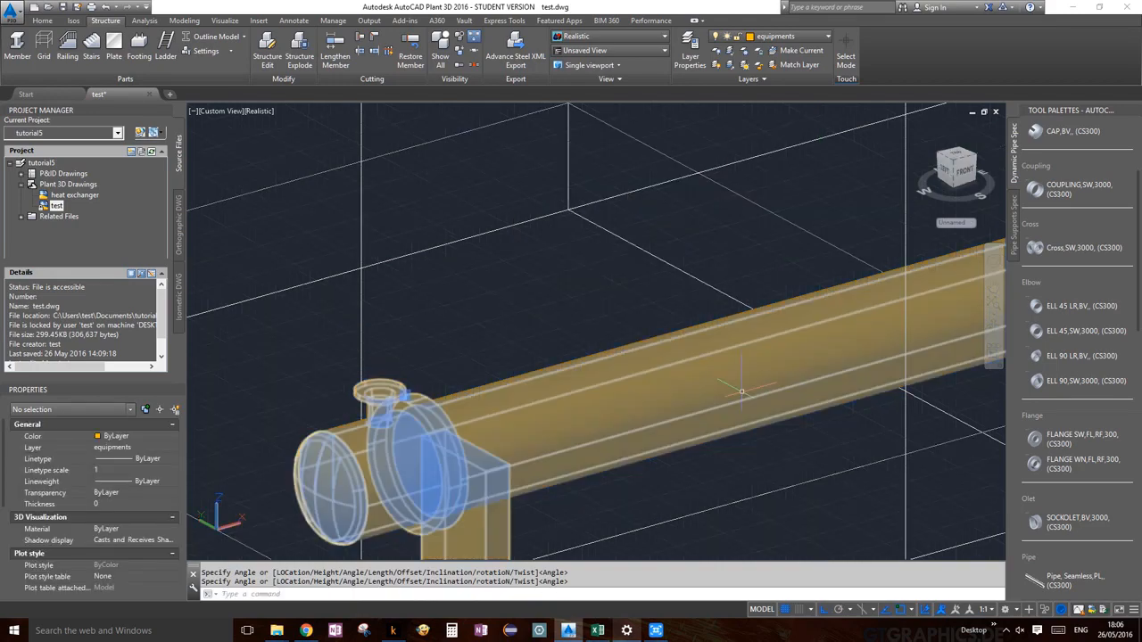
scroll(377, 323, "down", 5)
scroll(501, 290, "up", 4)
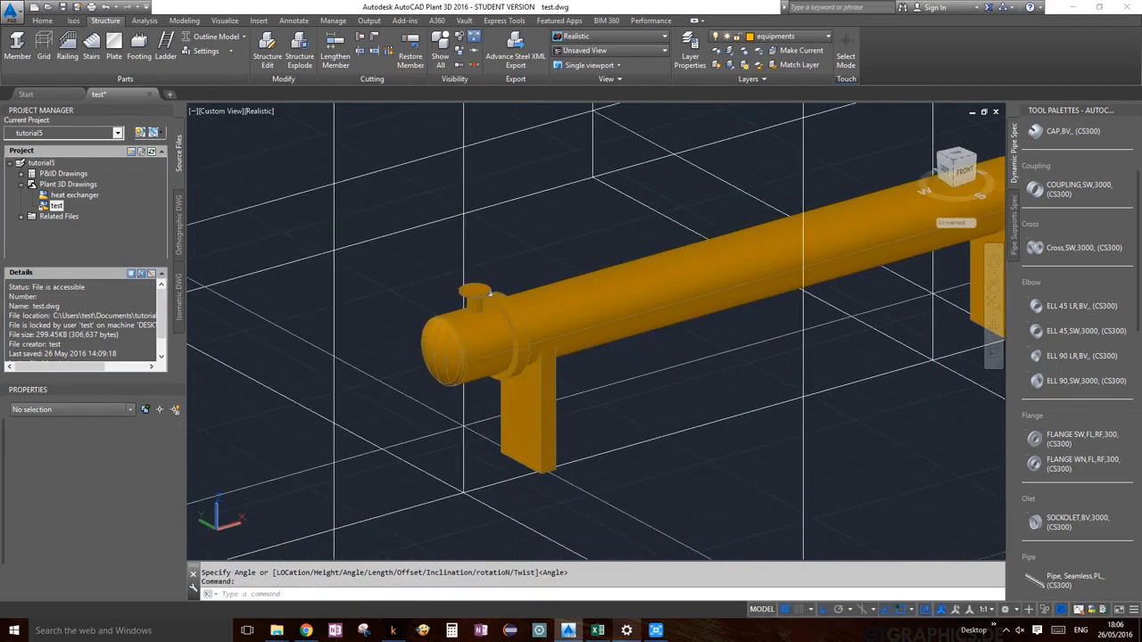
scroll(501, 289, "up", 4)
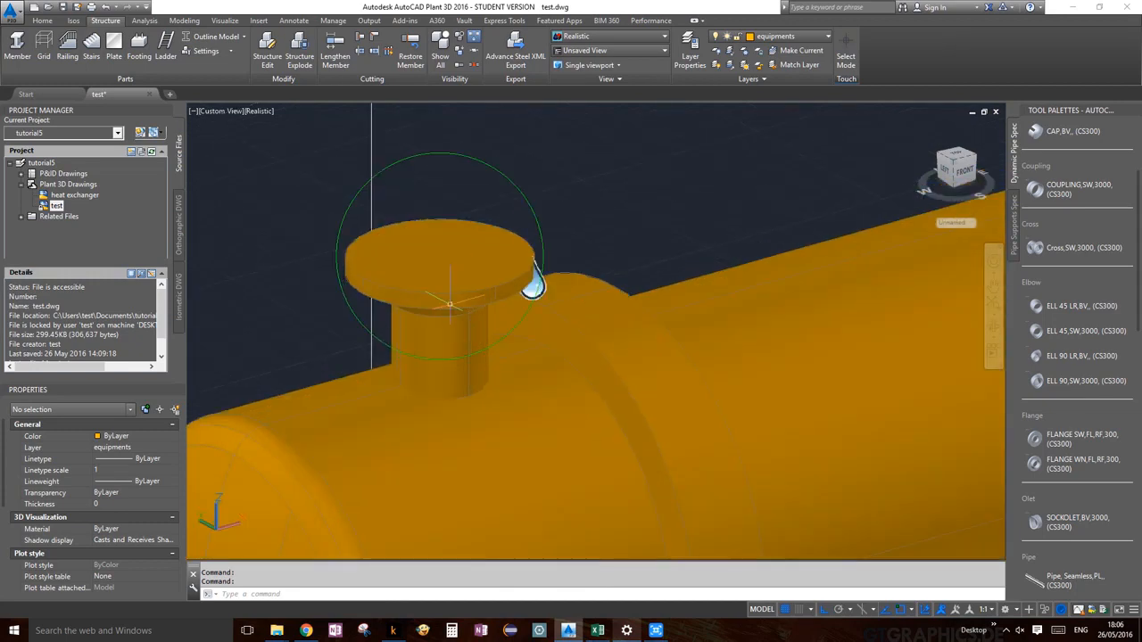
Start adding a second nozzle to the heat exchanger and set its nozzle number to 12
scroll(481, 294, "down", 1)
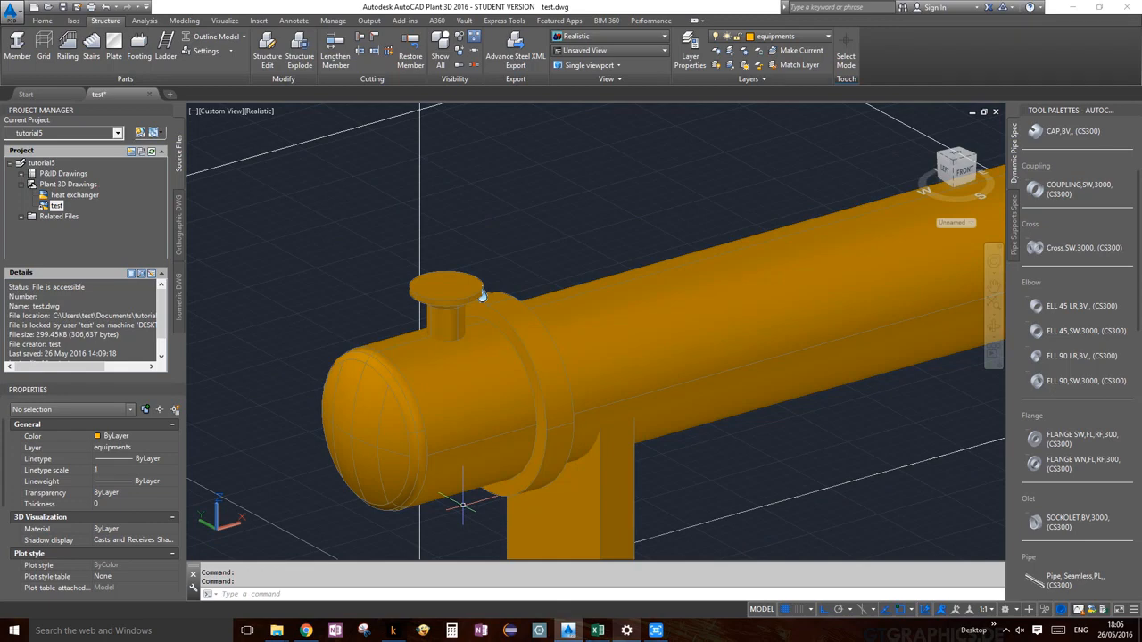
scroll(463, 504, "down", 2)
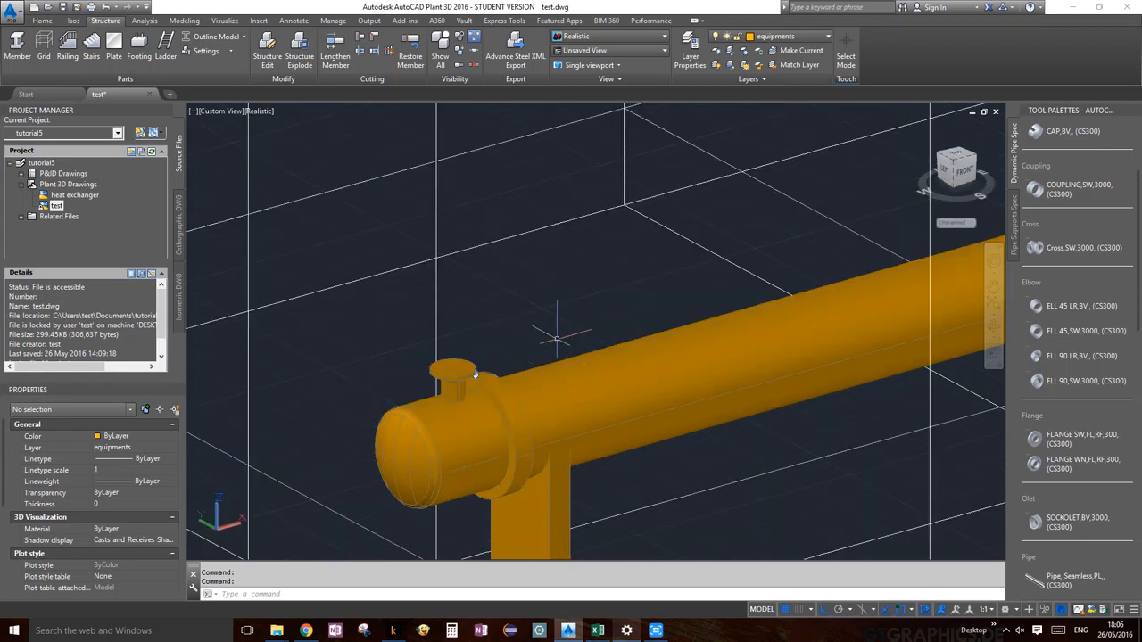
middle_click_drag(883, 357, 714, 364)
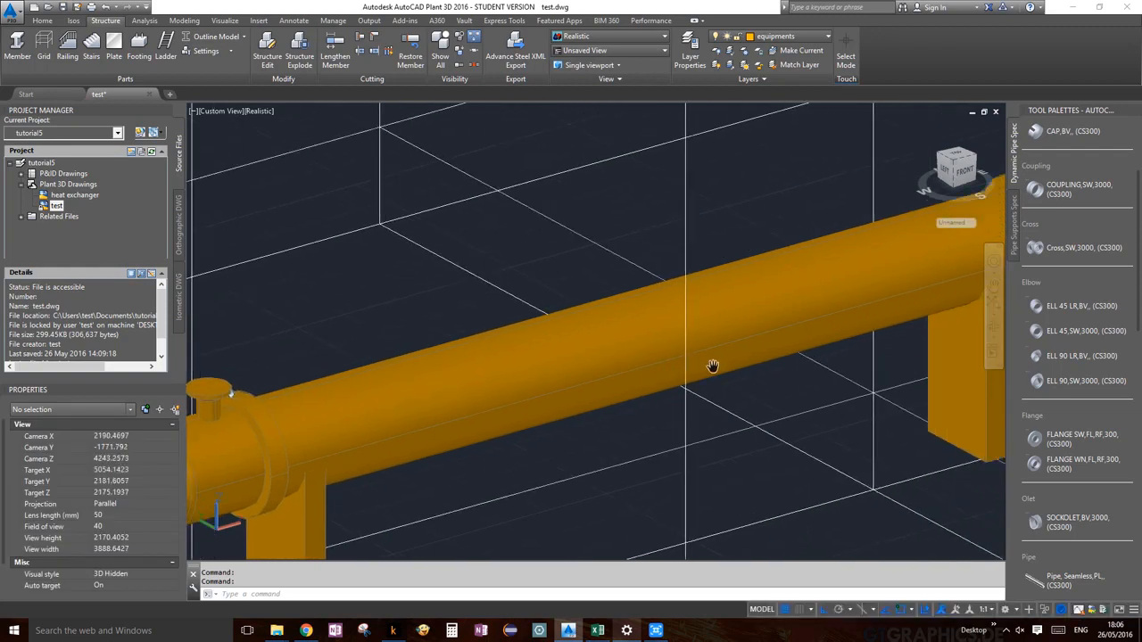
middle_click_drag(535, 434, 723, 378)
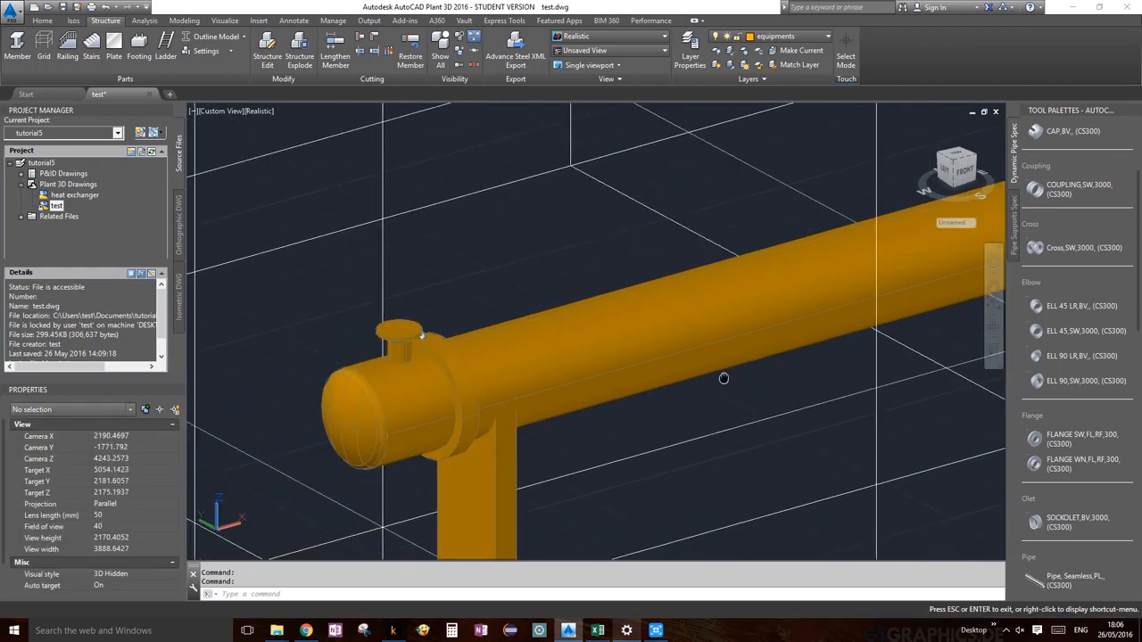
middle_click_drag(669, 413, 663, 328)
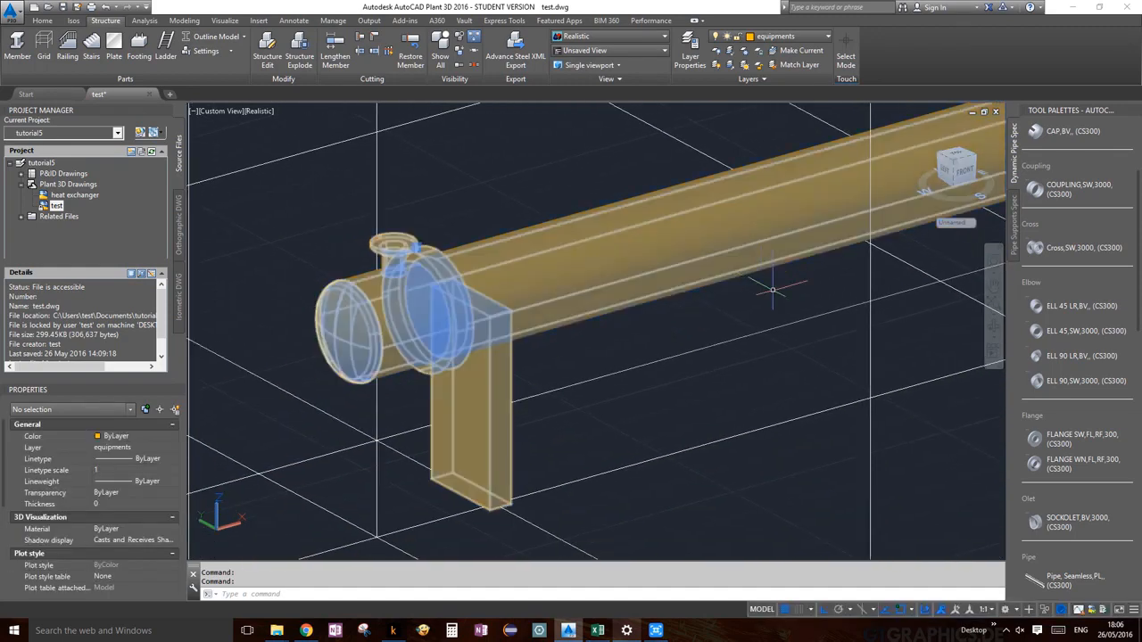
middle_click_drag(740, 316, 623, 376)
scroll(623, 377, "down", 3)
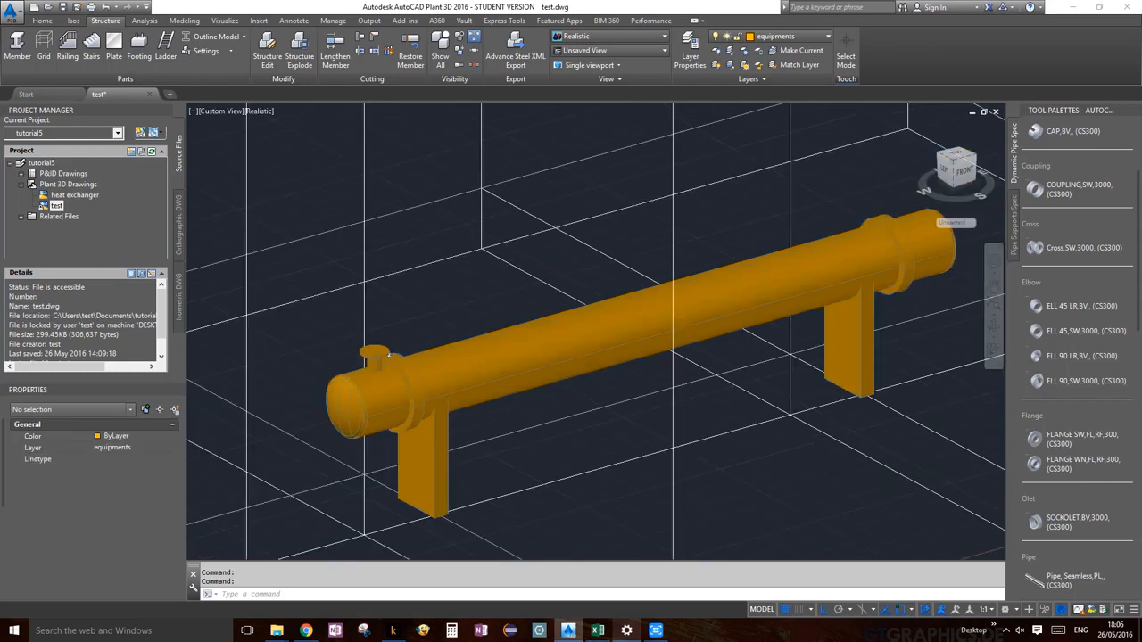
left_click(775, 292)
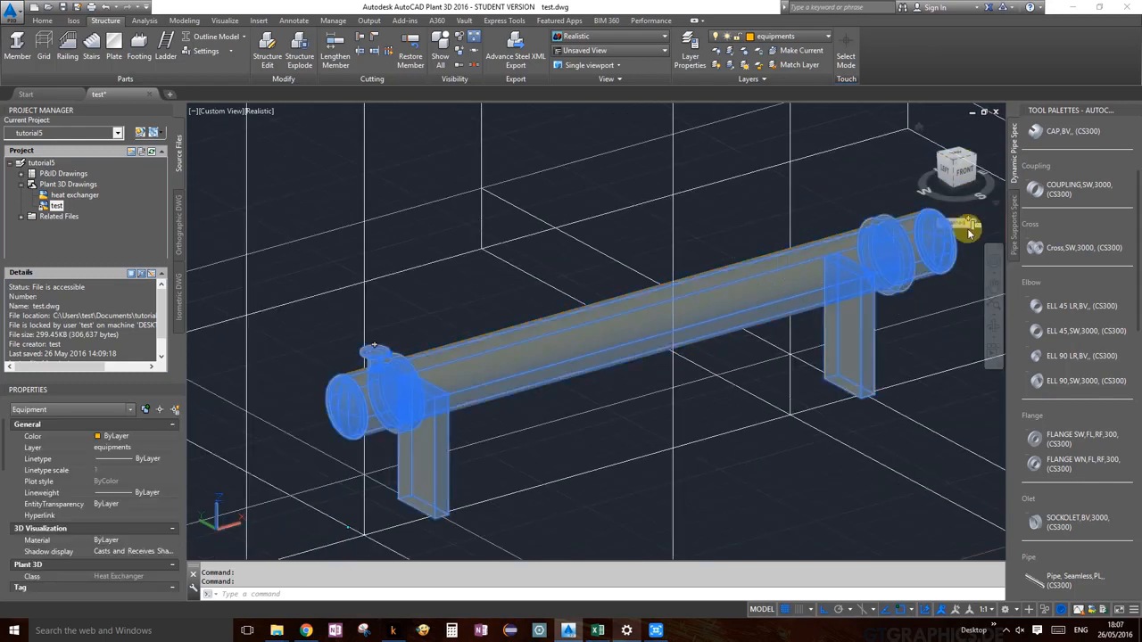
middle_click_drag(970, 223, 689, 312)
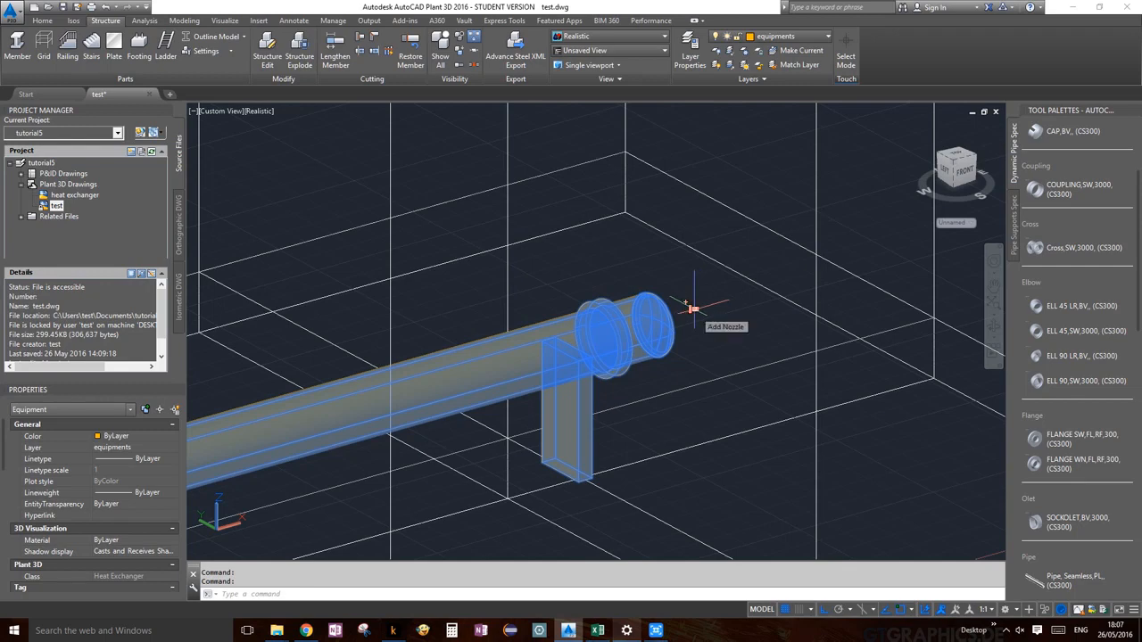
key("Escape")
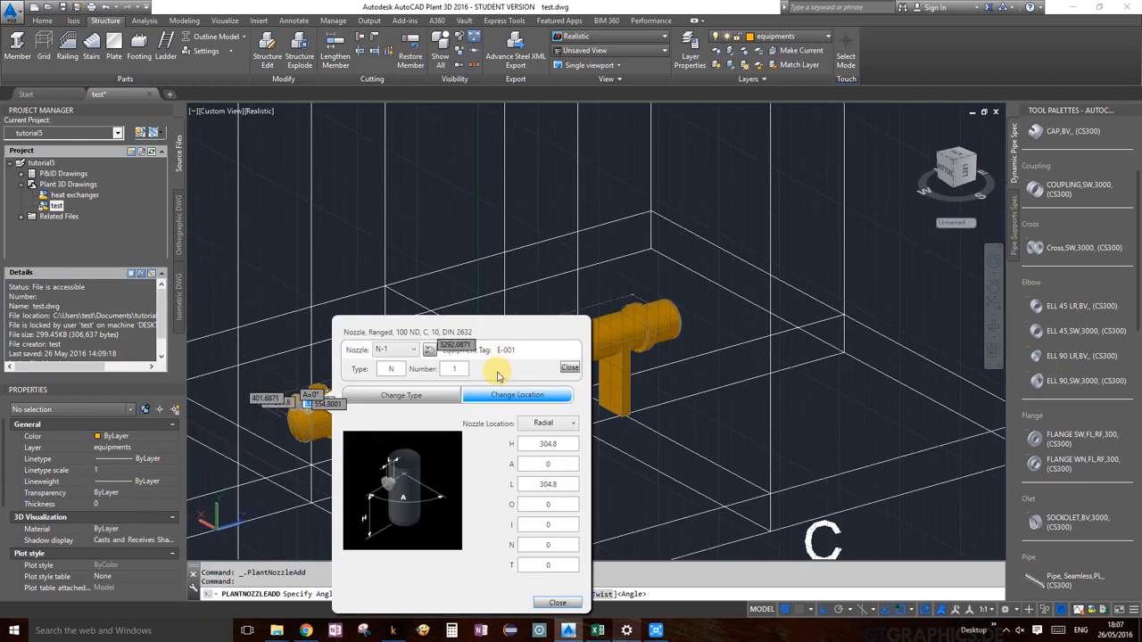
left_click_drag(528, 325, 653, 136)
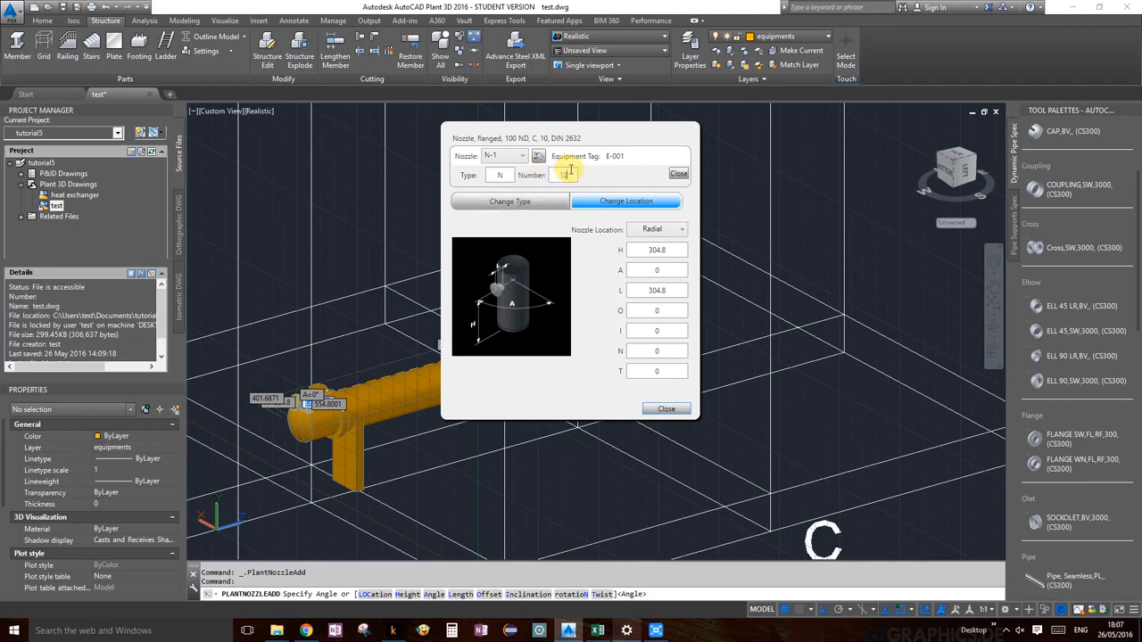
left_click(679, 174)
Keep the flanged 100 ND straight nozzle type for N-12 and set its radial location to H 250, A 270 and L 150
left_click(526, 180)
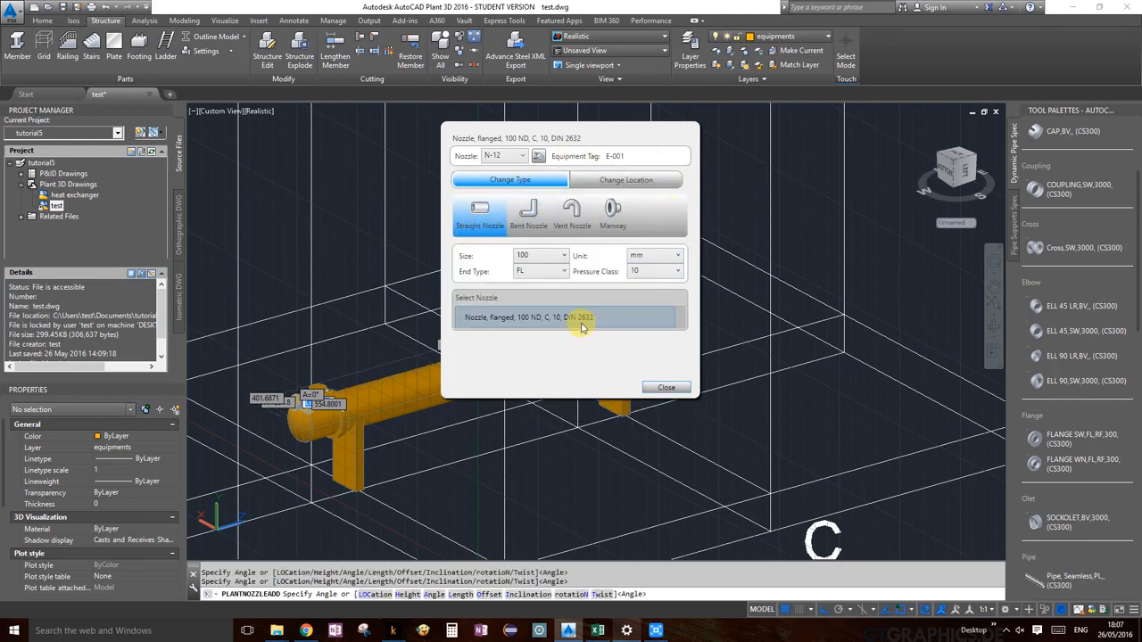
left_click(621, 186)
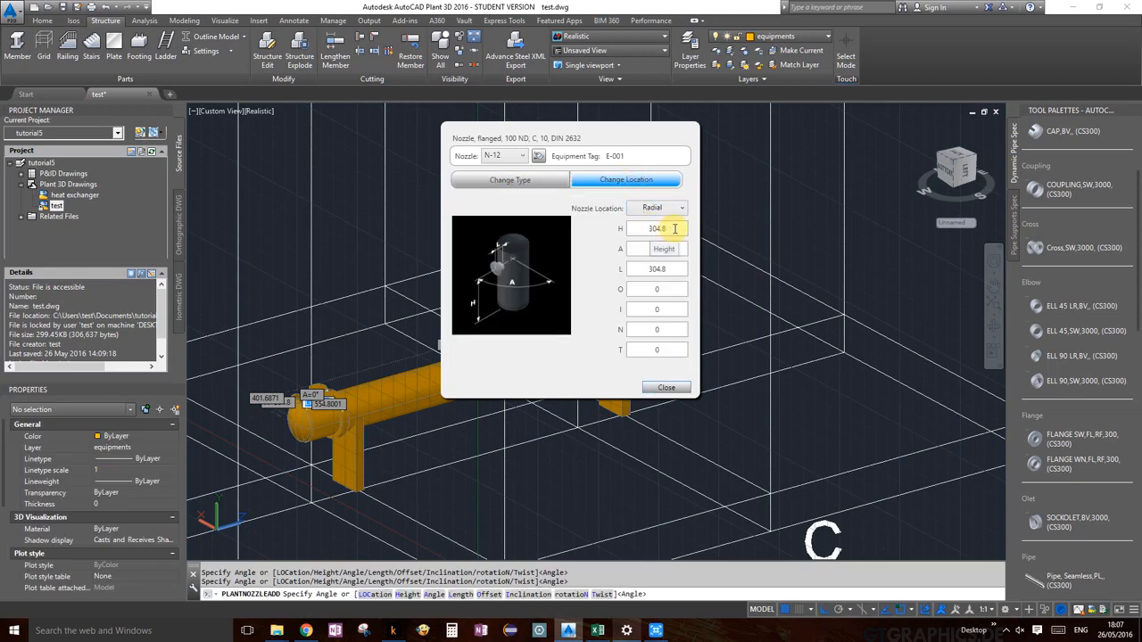
left_click_drag(675, 228, 637, 232)
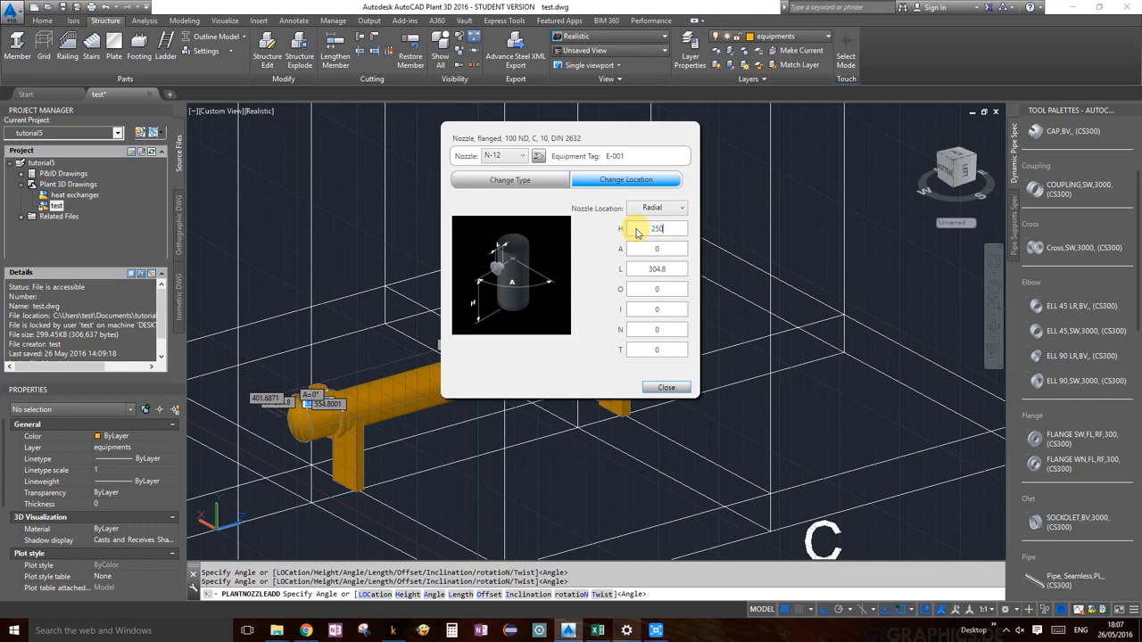
left_click_drag(664, 247, 637, 255)
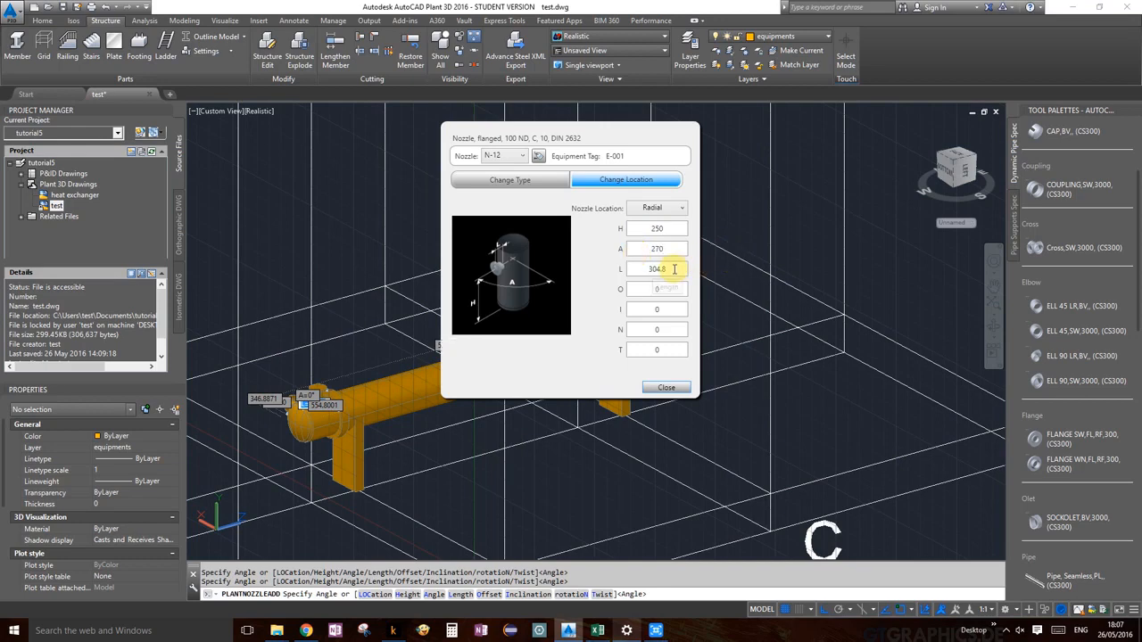
left_click_drag(675, 268, 465, 256)
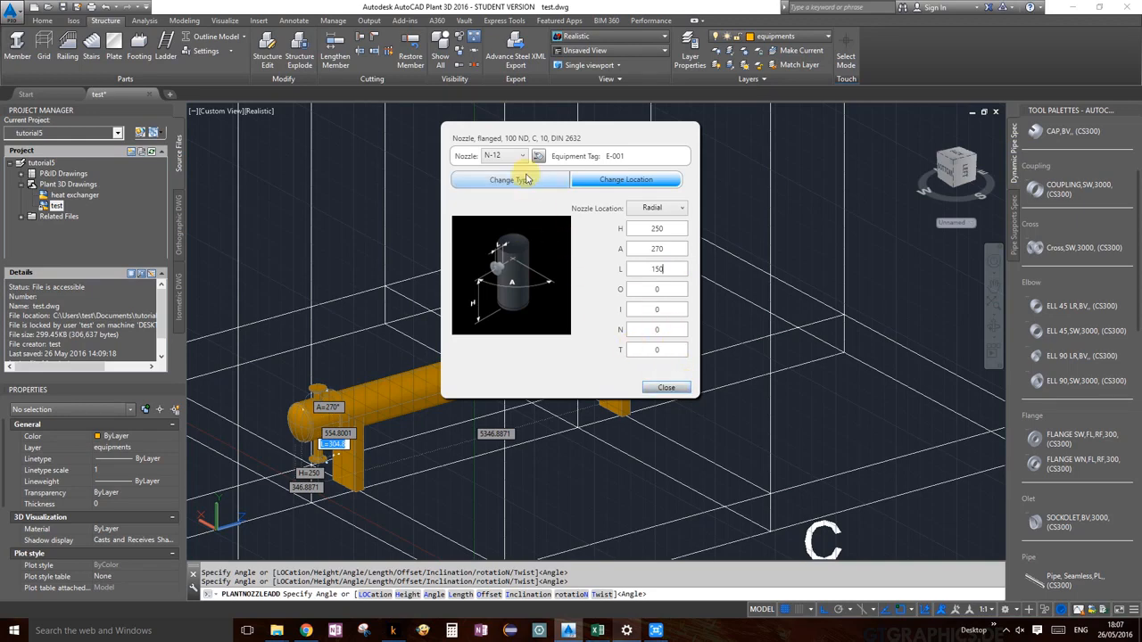
left_click(667, 389)
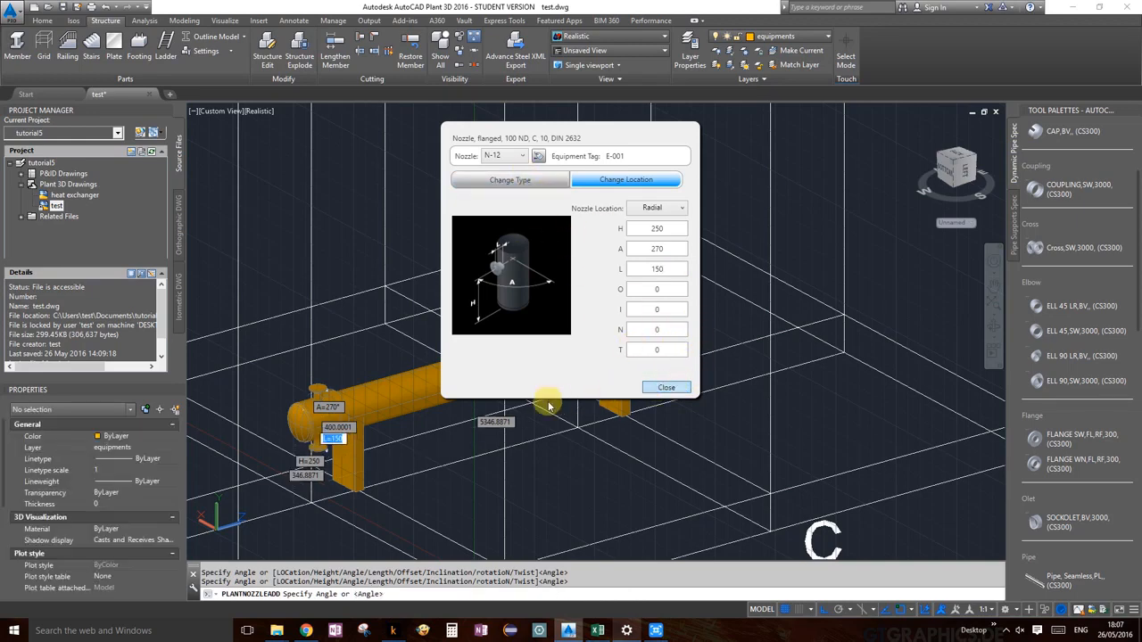
Start adding a third nozzle to the heat exchanger and set its nozzle number to 13
scroll(267, 446, "up", 6)
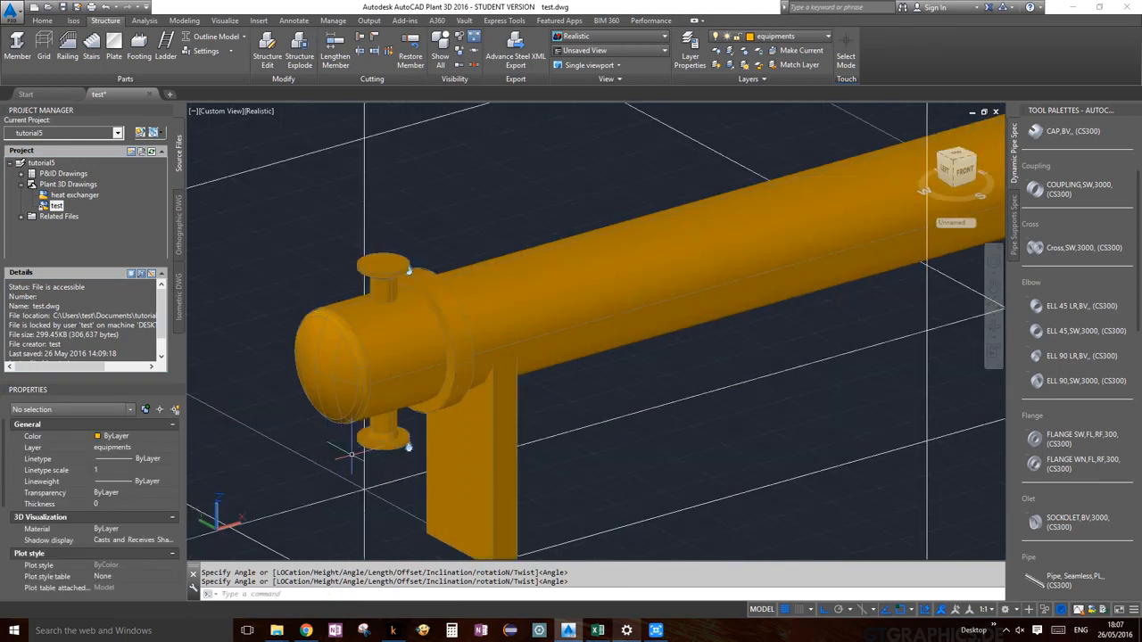
scroll(683, 438, "down", 2)
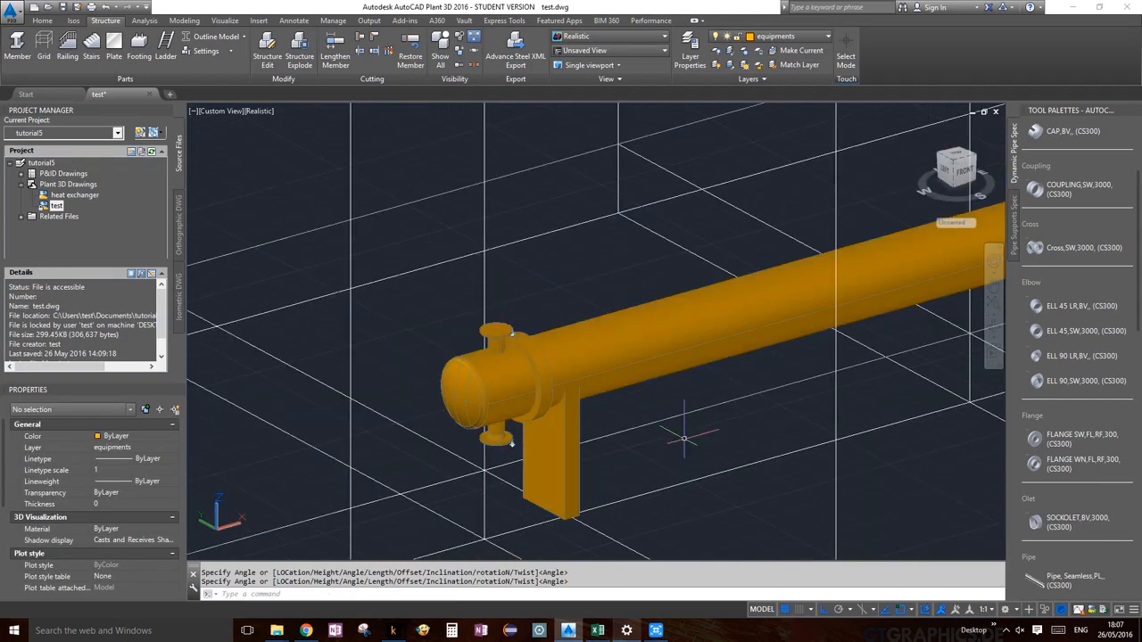
middle_click_drag(700, 436, 571, 451)
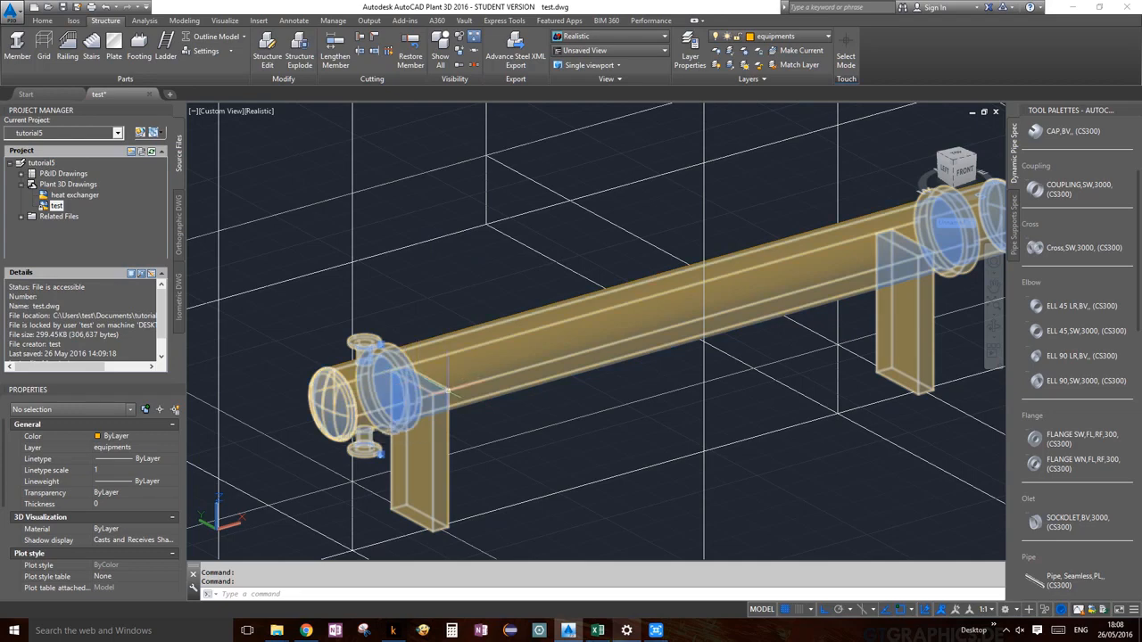
mouse_move(447, 391)
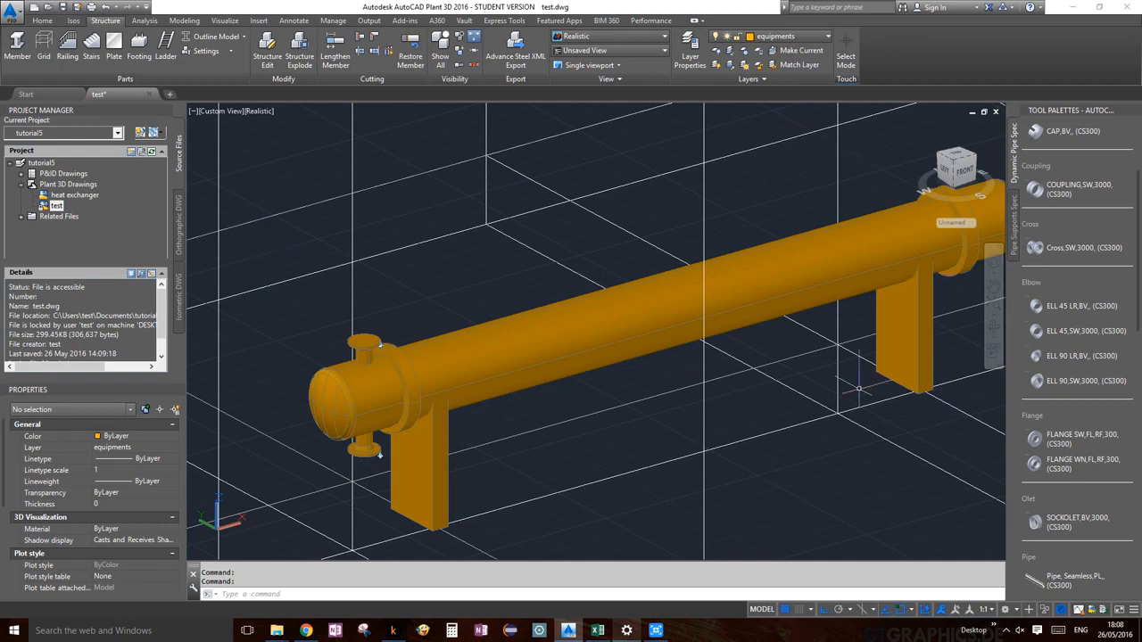
scroll(856, 389, "down", 2)
left_click(858, 310)
middle_click_drag(845, 313, 657, 350)
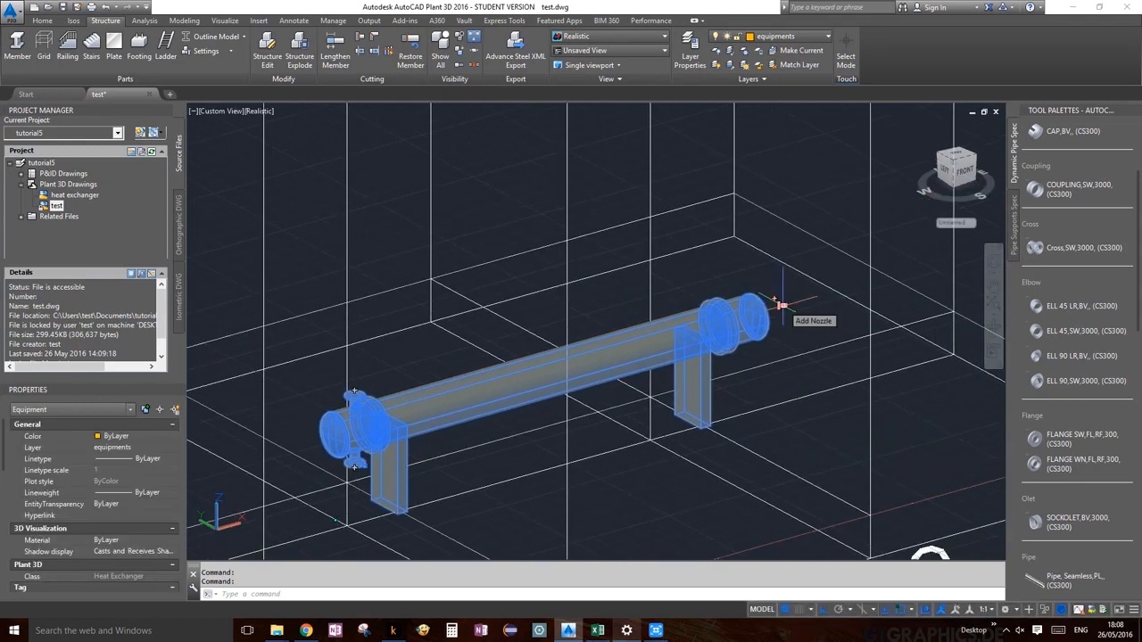
key("Escape")
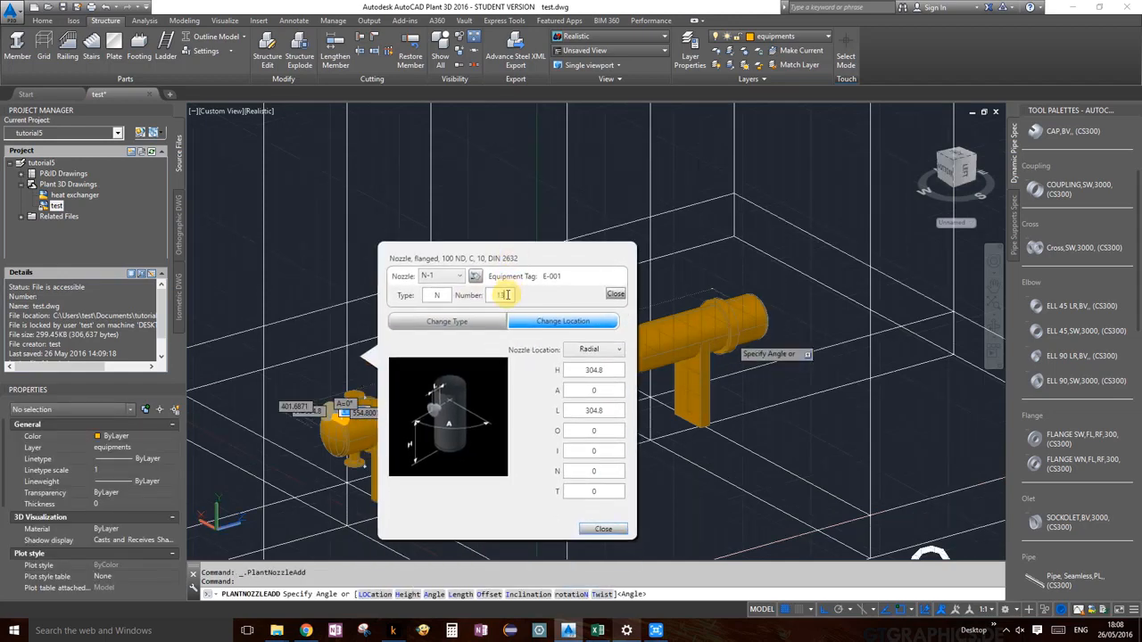
left_click(615, 293)
Select "Nozzle, flanged, 100 ND, C, 10, DIN 2632" for N-13 and set its radial location to H 1000, A 90 and L 150
left_click(450, 301)
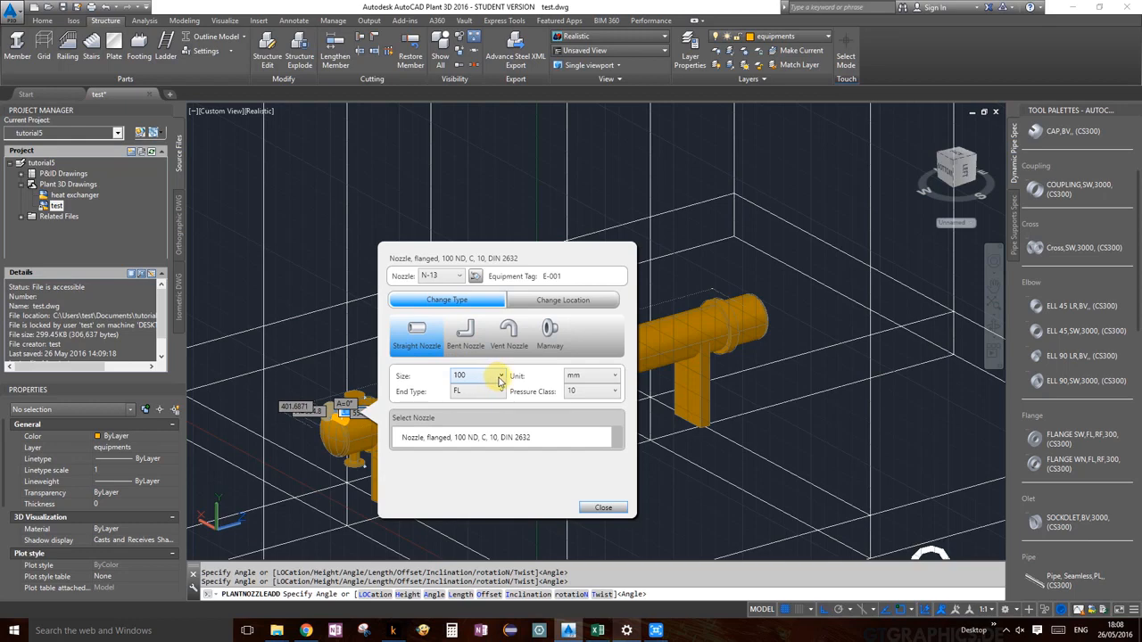
left_click(513, 437)
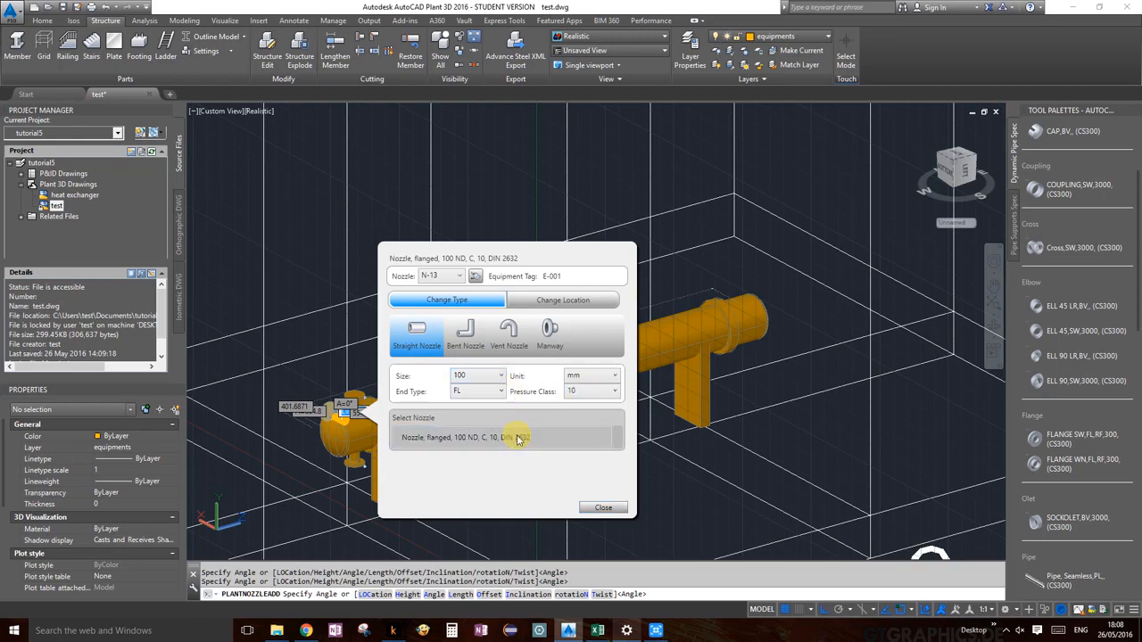
left_click(553, 300)
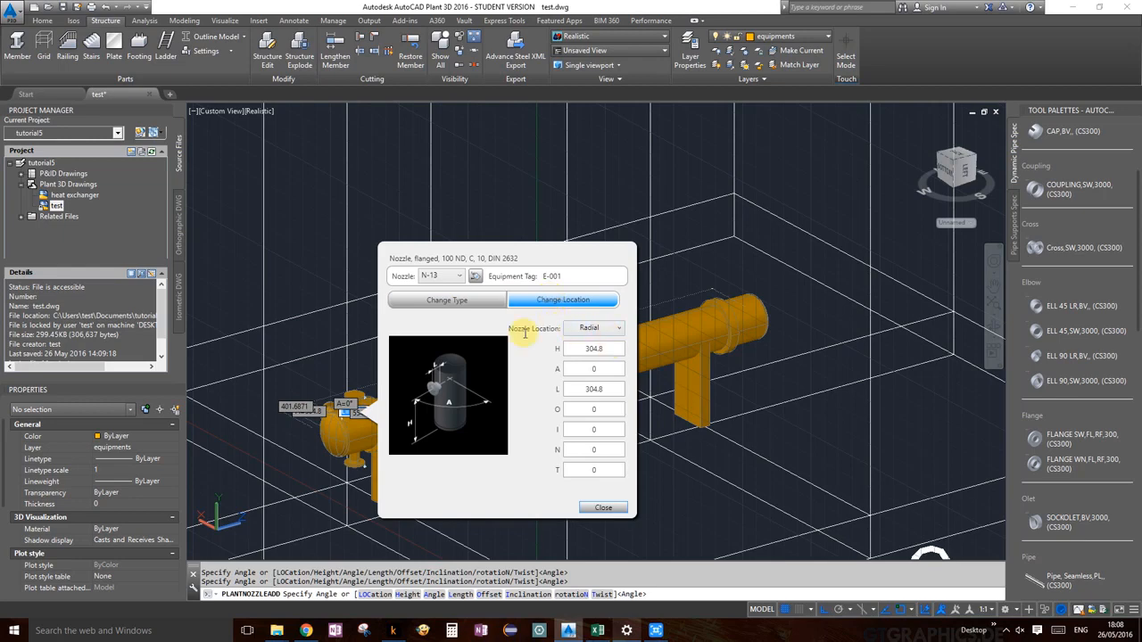
left_click(564, 349)
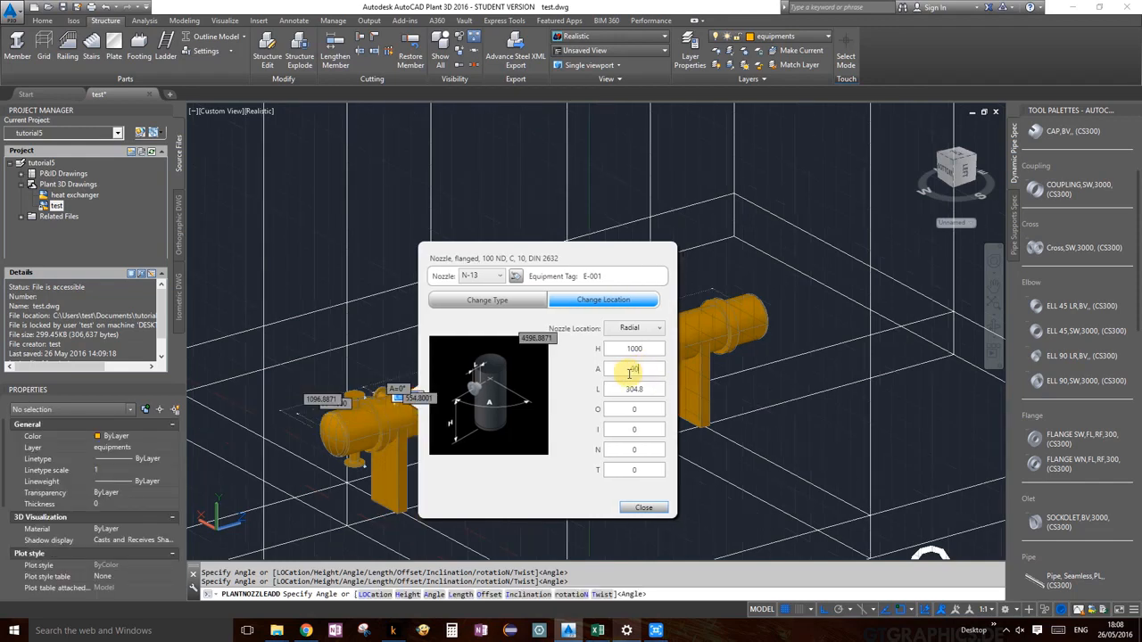
key("Tab")
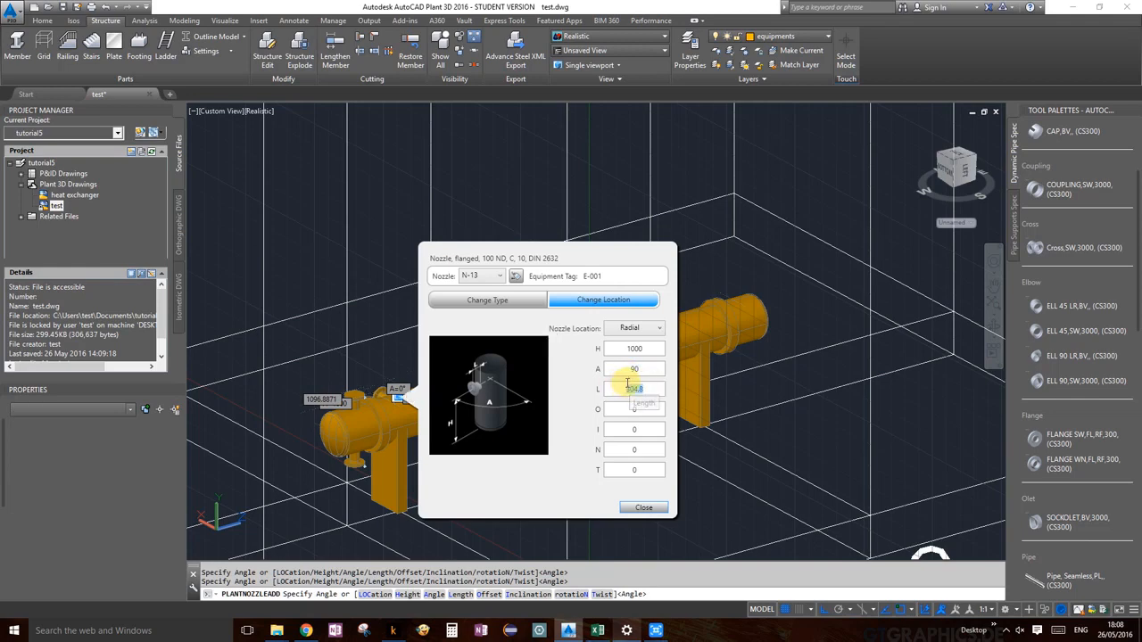
type("150")
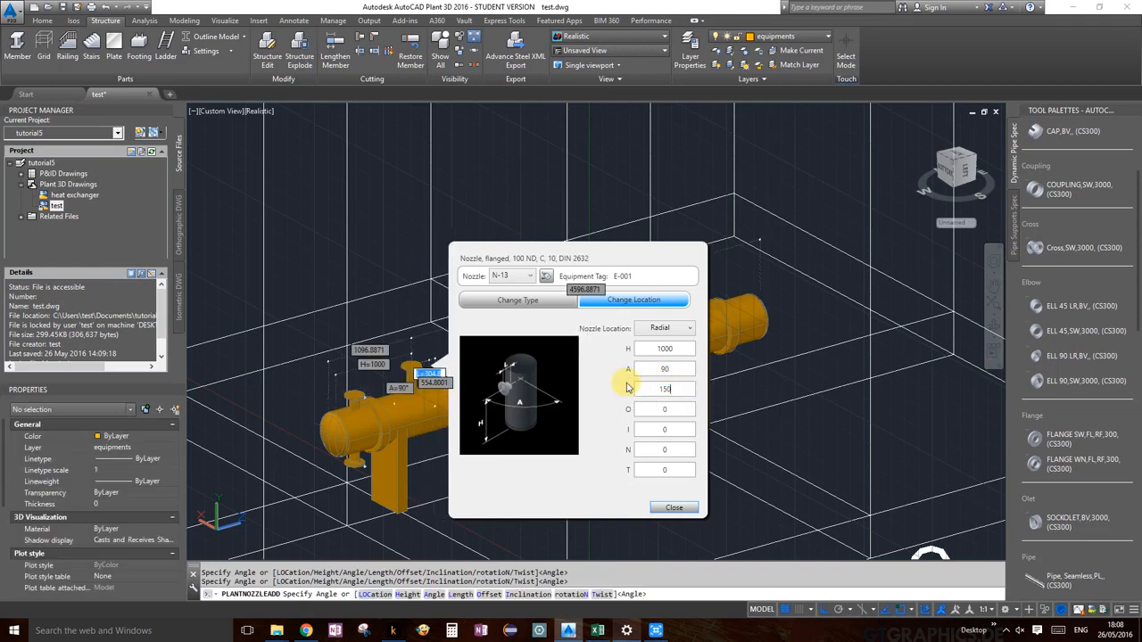
left_click(683, 507)
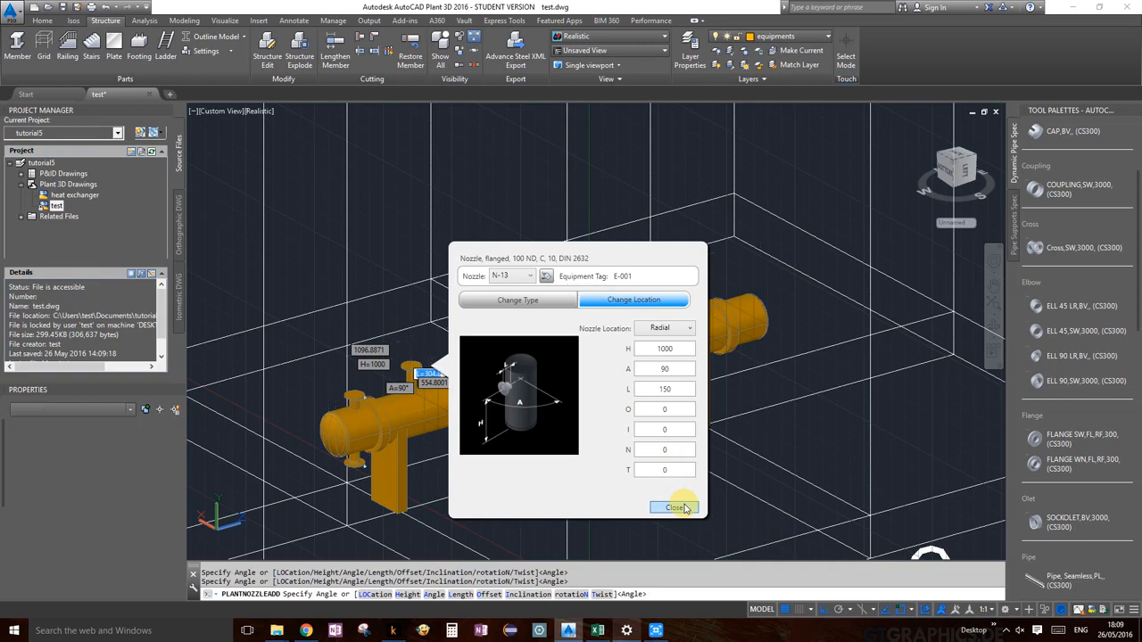
Start adding a fourth nozzle to the heat exchanger and set its nozzle number to 14
scroll(415, 389, "up", 5)
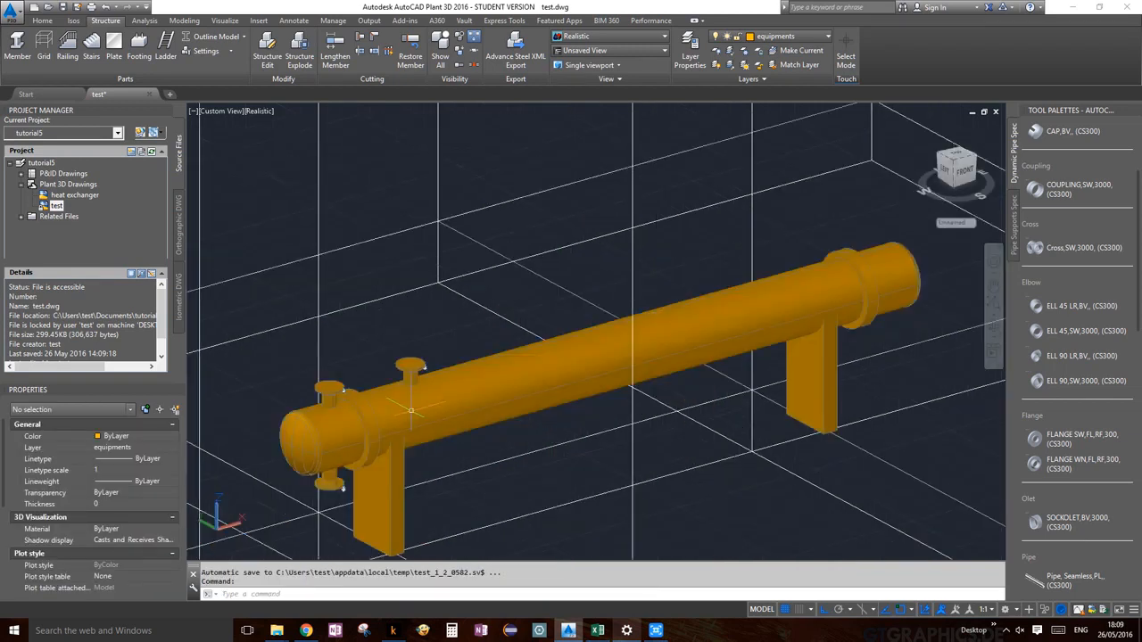
scroll(426, 398, "down", 6)
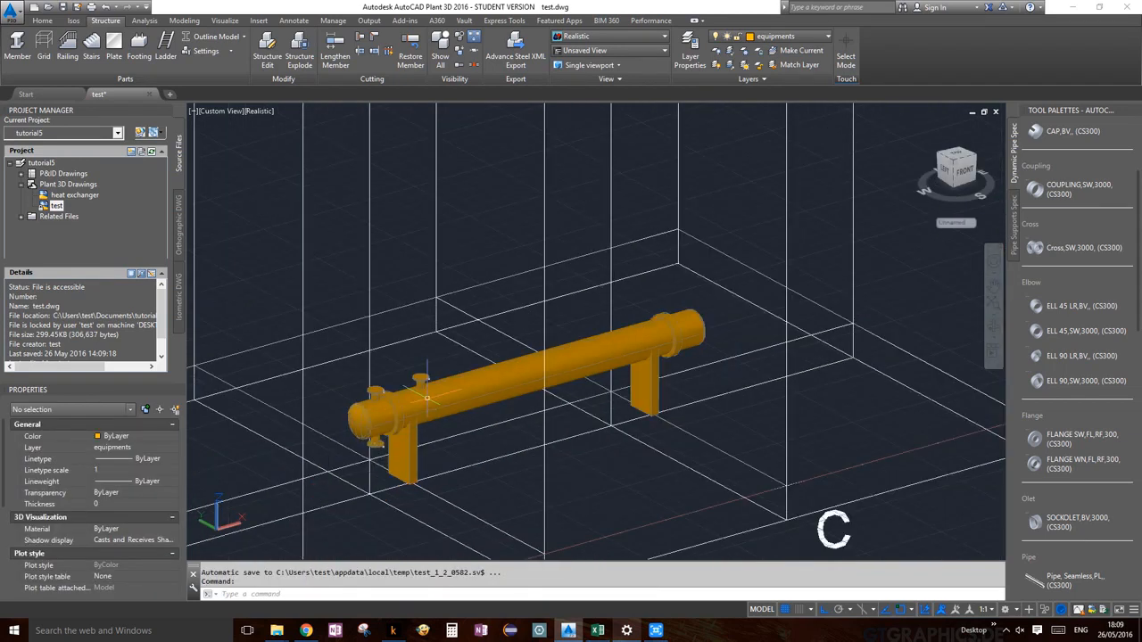
scroll(428, 395, "up", 5)
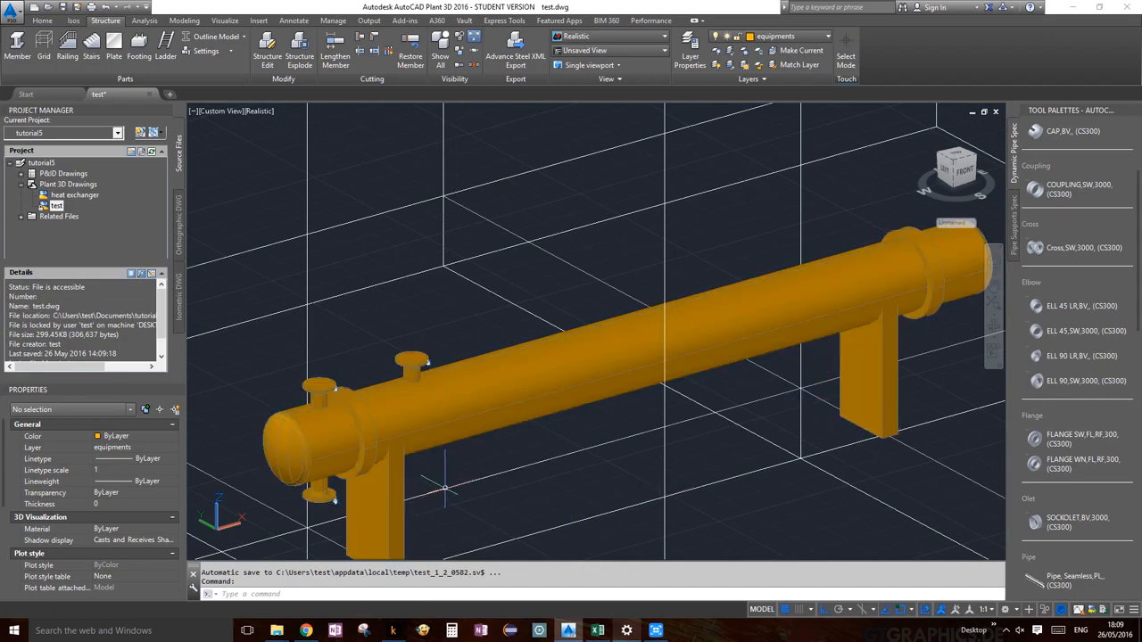
middle_click_drag(438, 482, 535, 381)
scroll(535, 381, "down", 3)
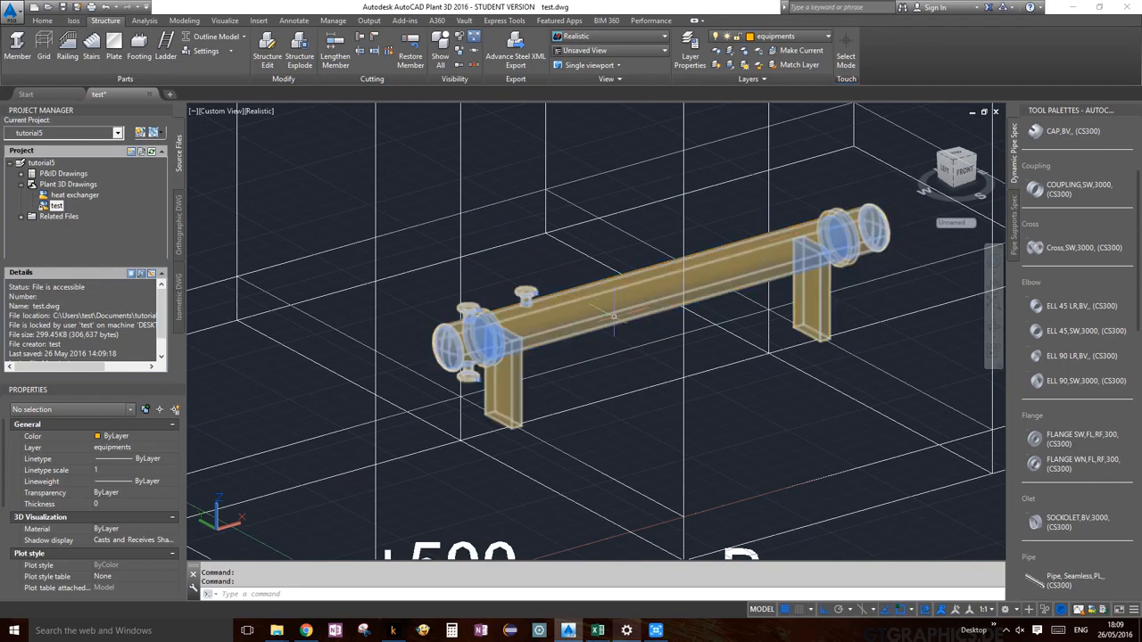
left_click(869, 229)
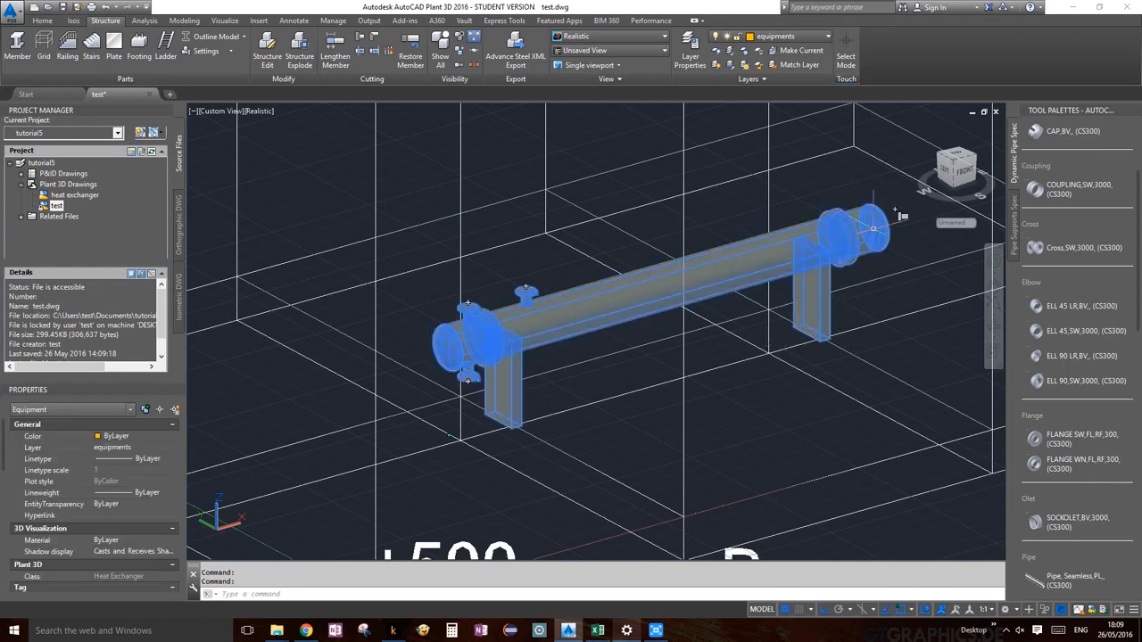
key("Escape")
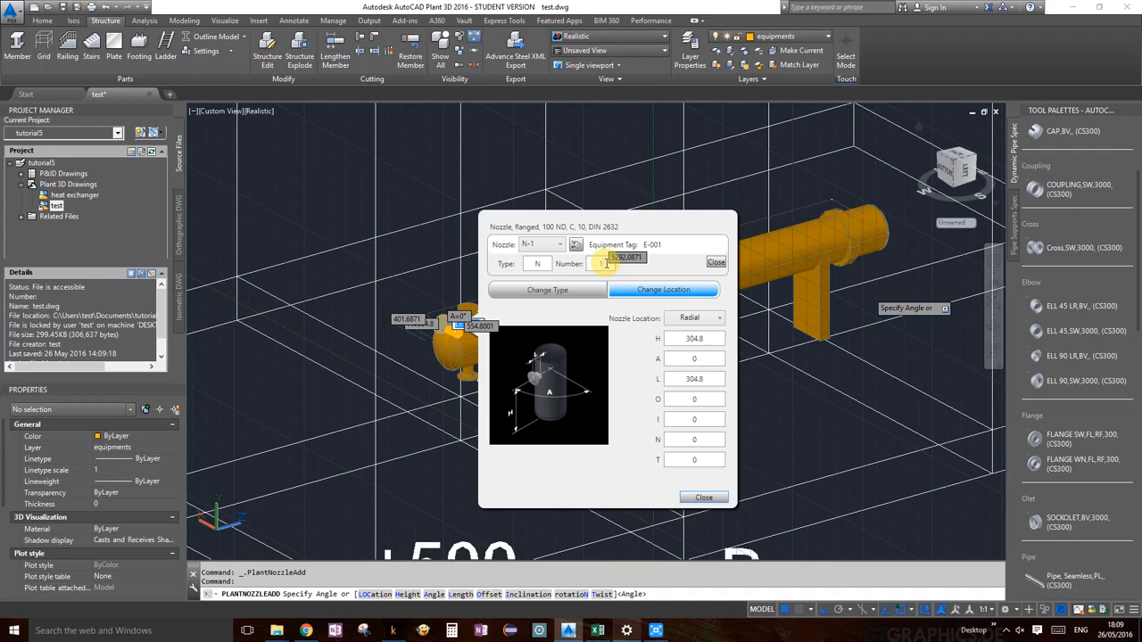
type("4")
left_click(716, 263)
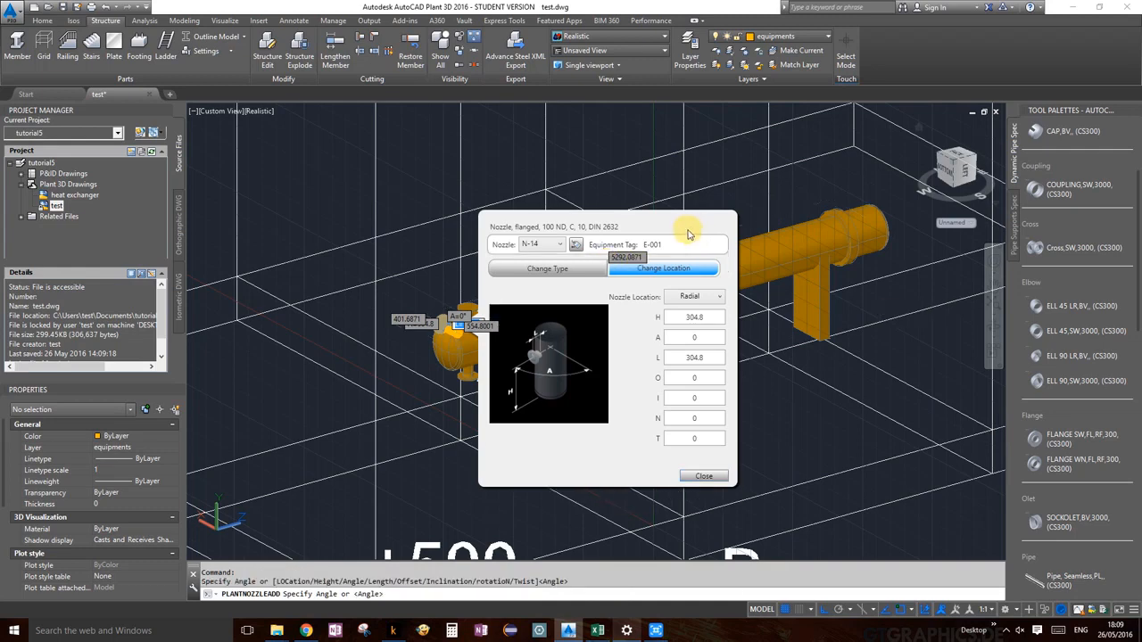
Select the straight nozzle "Nozzle, flanged, 100 ND, C, 10, DIN 2632" as the type for N-14
left_click_drag(676, 229, 835, 187)
left_click(718, 229)
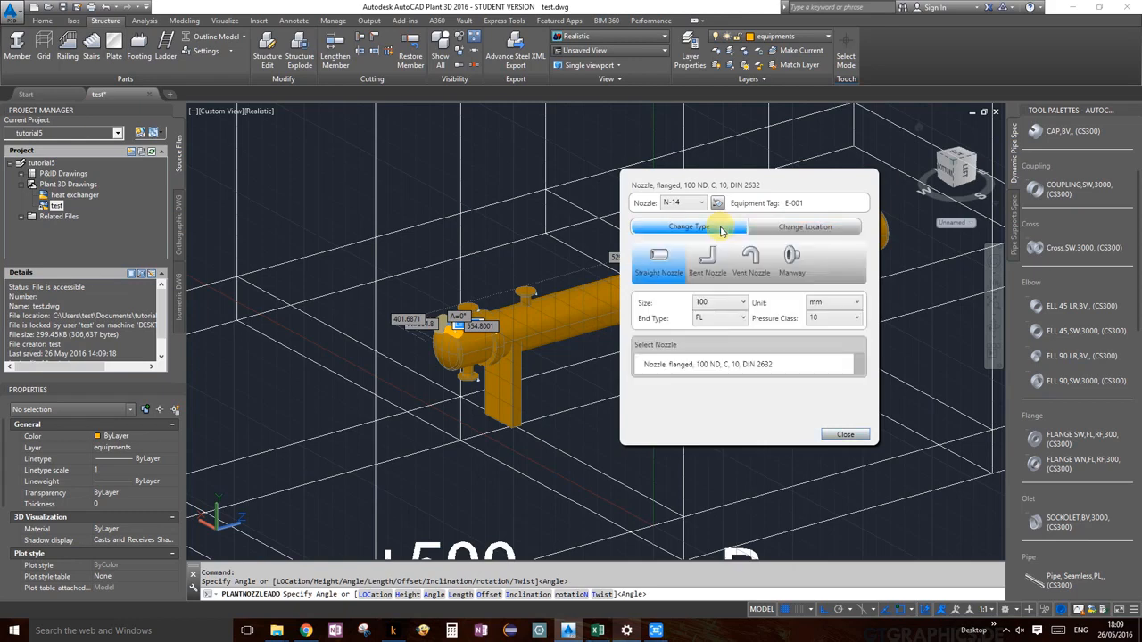
left_click(721, 364)
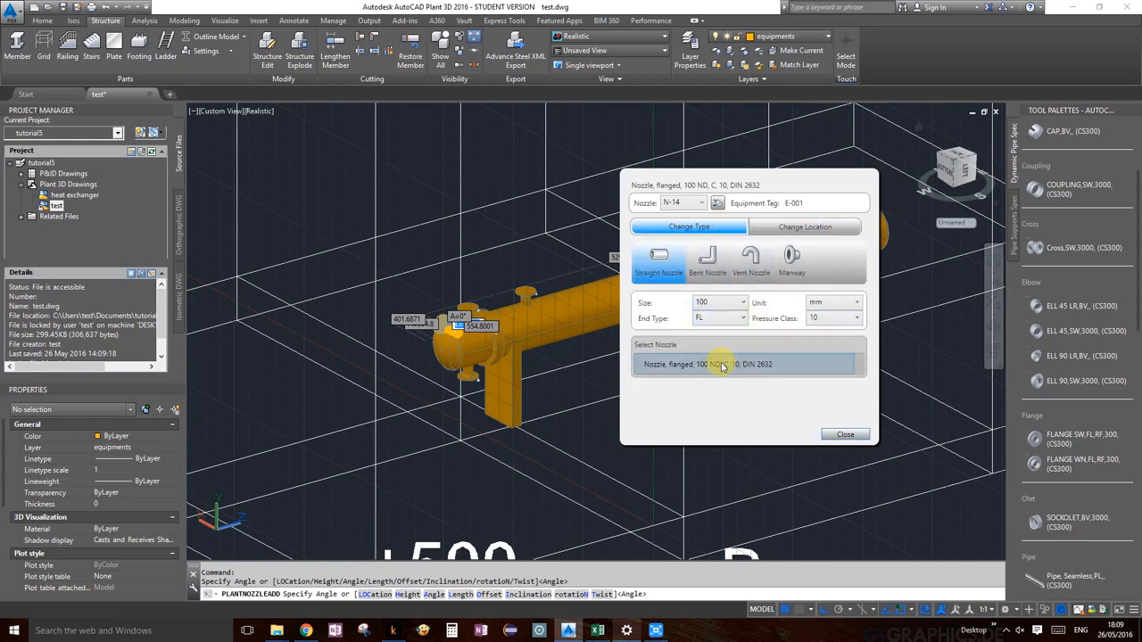
Set the radial location of N-14 to H 4000, A 270 and L 150, and finish the nozzle
left_click(790, 230)
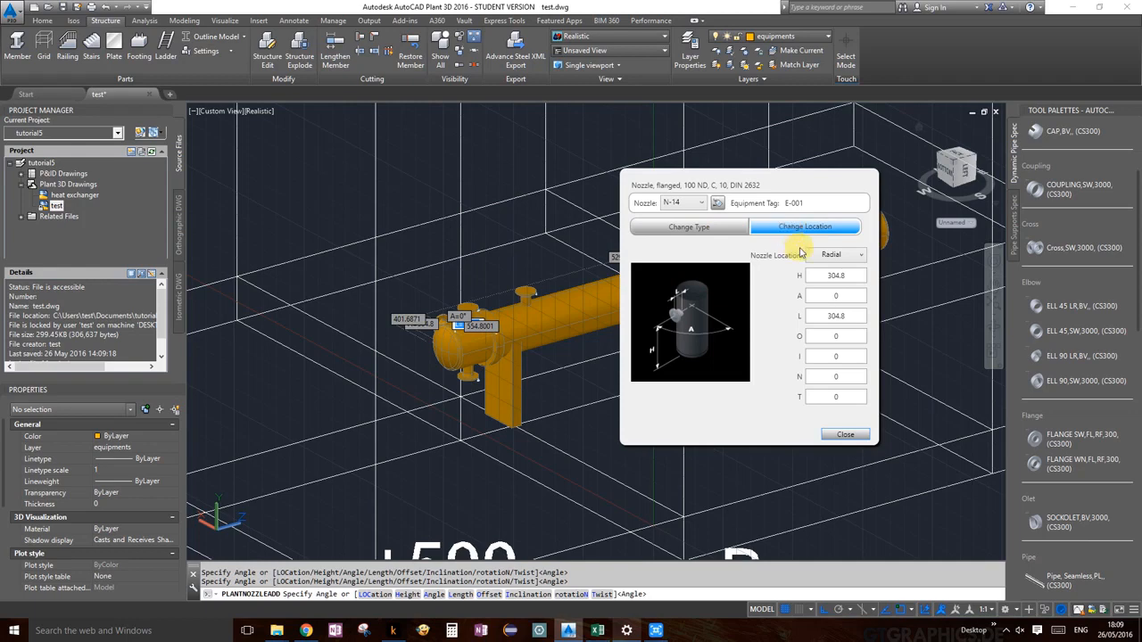
left_click_drag(854, 273, 814, 274)
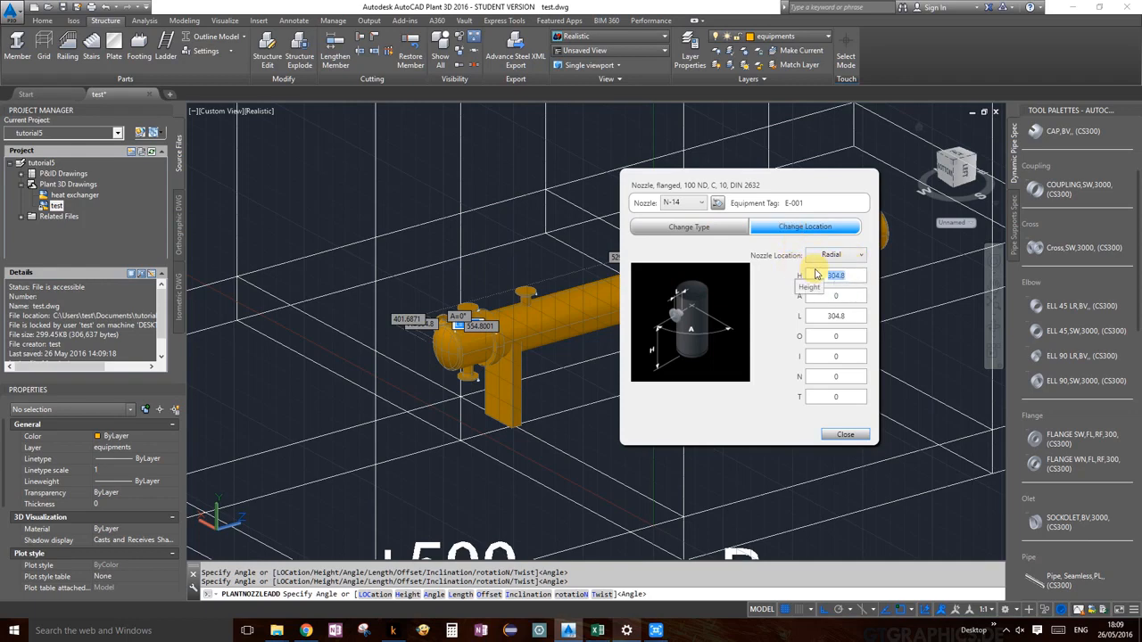
left_click_drag(780, 179, 815, 348)
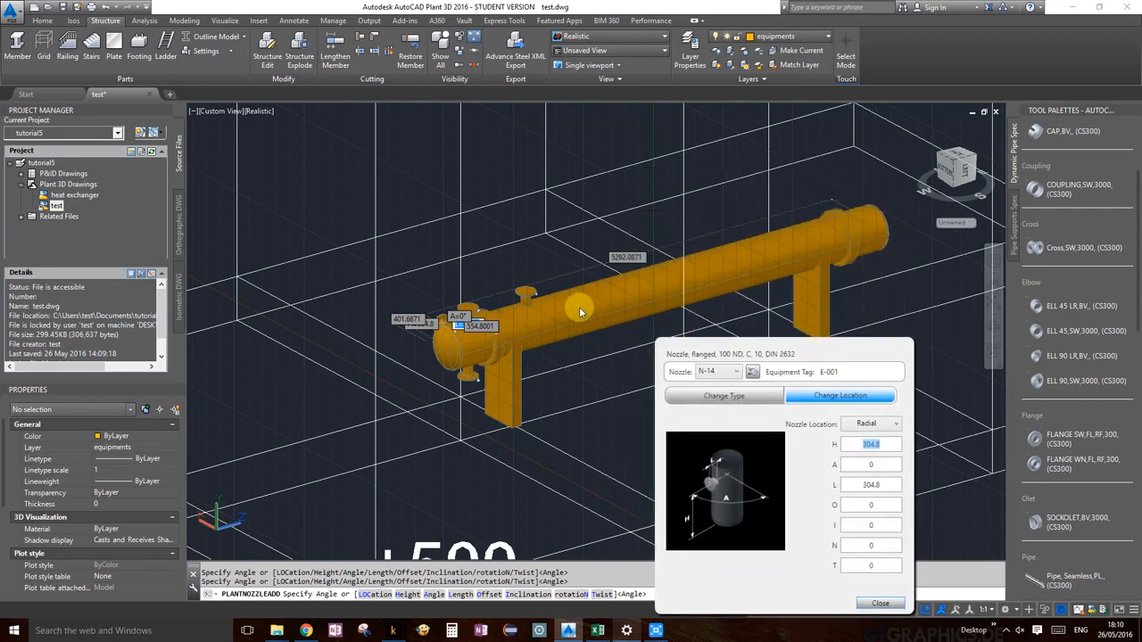
left_click_drag(812, 351, 825, 172)
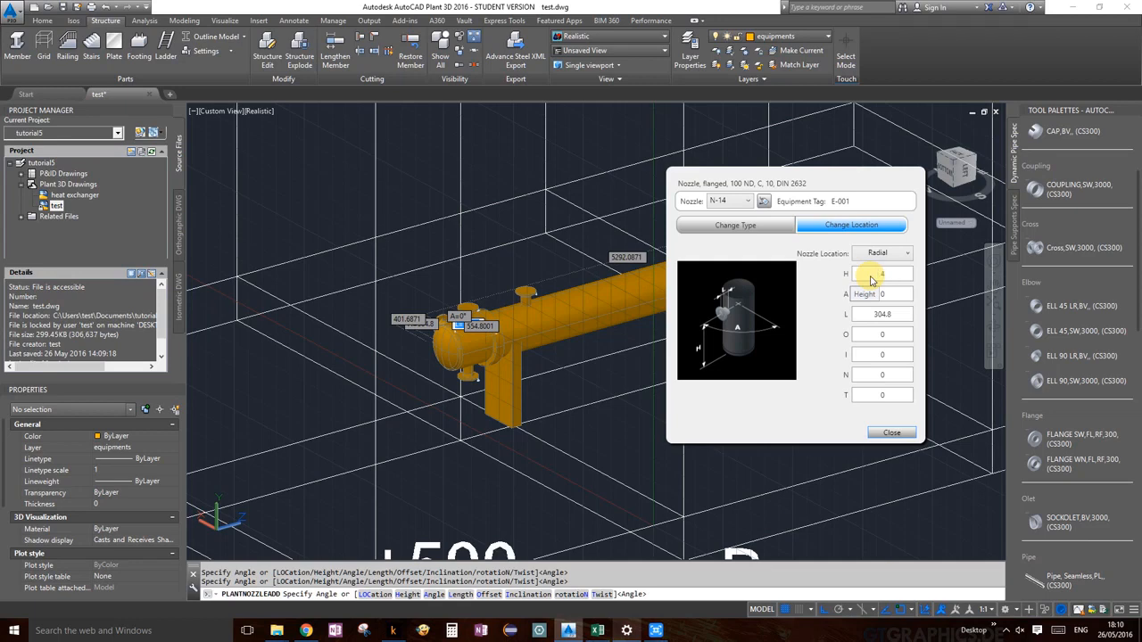
left_click(871, 279)
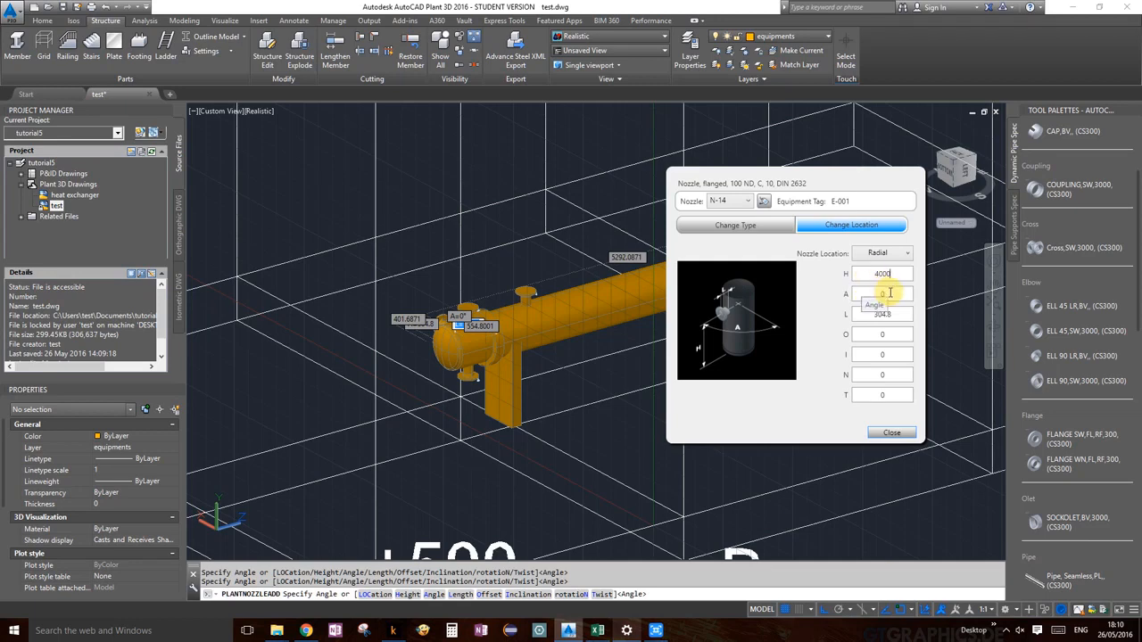
double_click(890, 293)
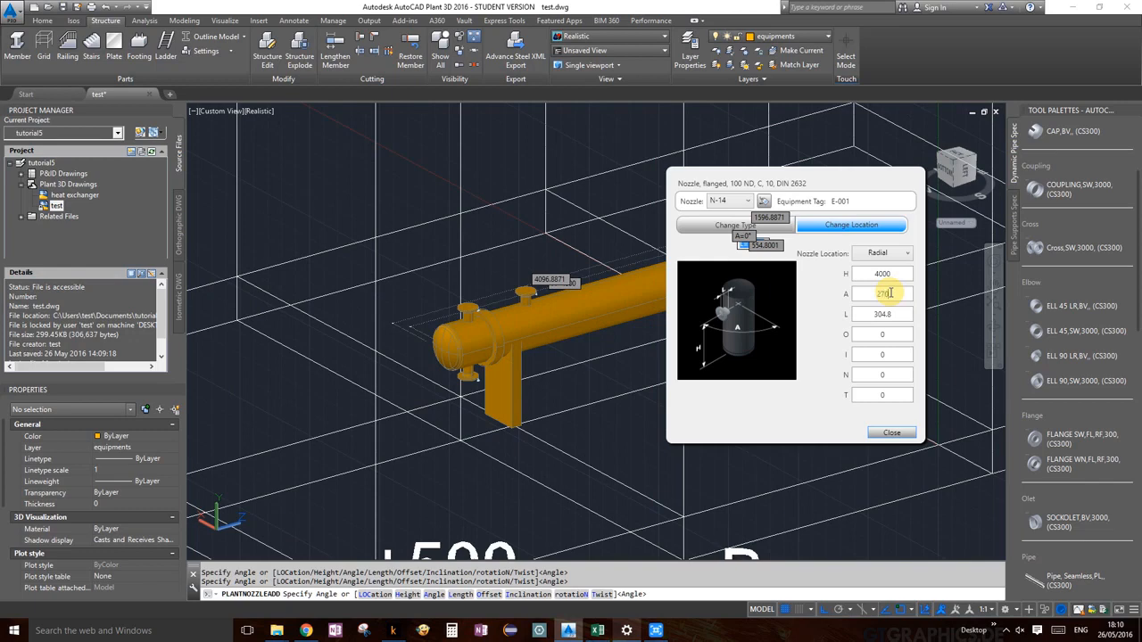
left_click_drag(895, 312, 841, 312)
key("BackSpace")
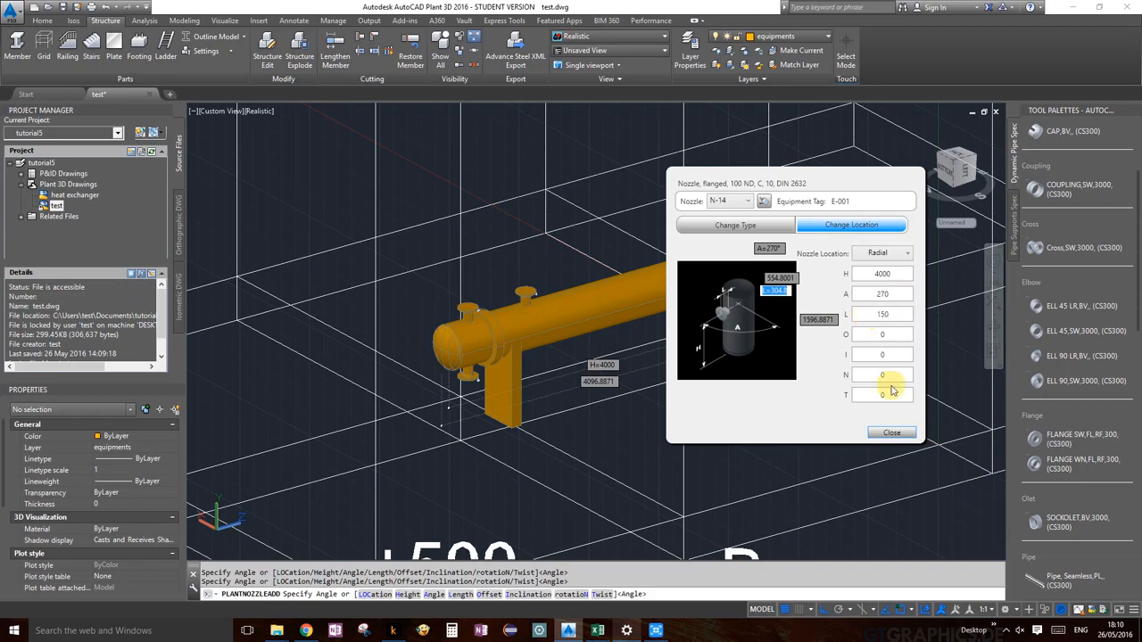
left_click(892, 433)
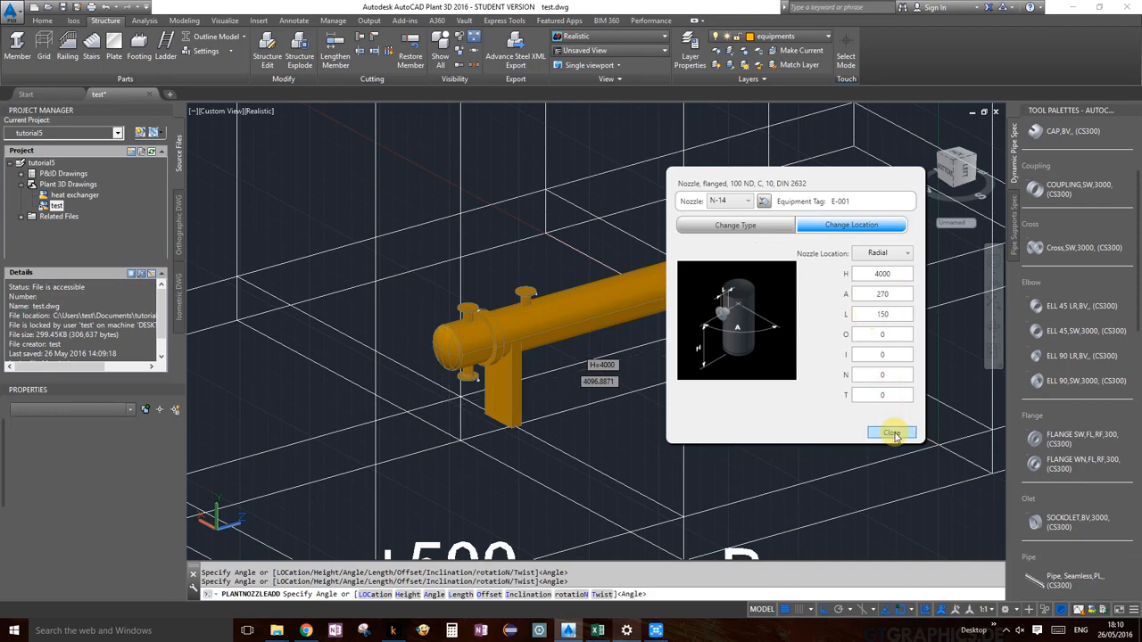
Edit nozzle N-14 on the underside of the heat exchanger and set its location height H to 4300
scroll(764, 288, "up", 5)
scroll(794, 311, "down", 4)
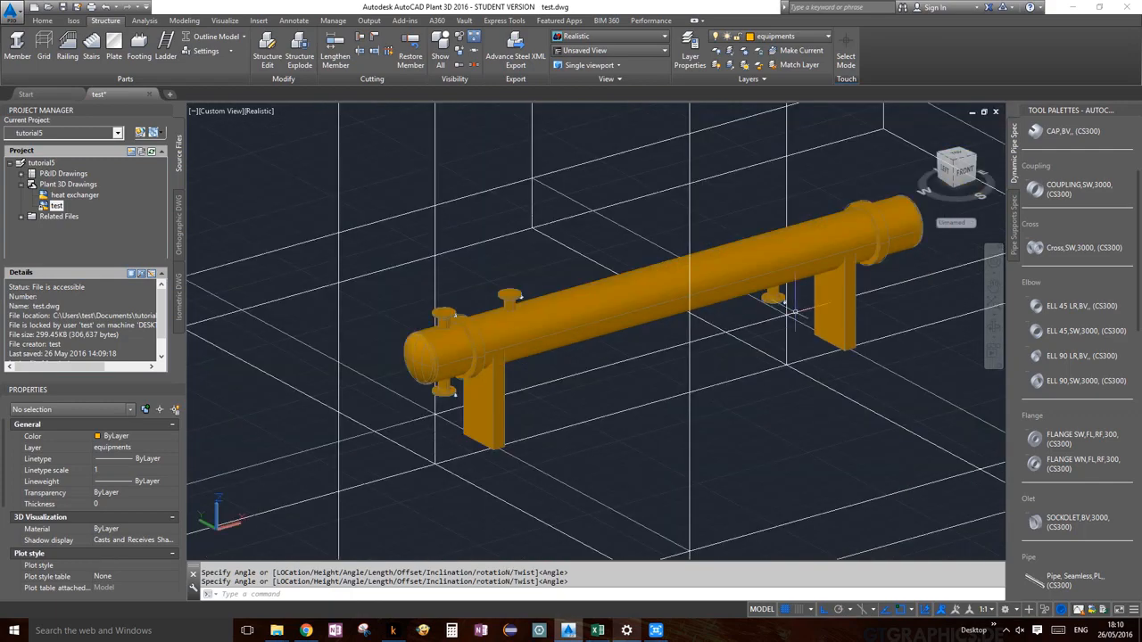
left_click(991, 327)
left_click_drag(755, 331, 830, 338)
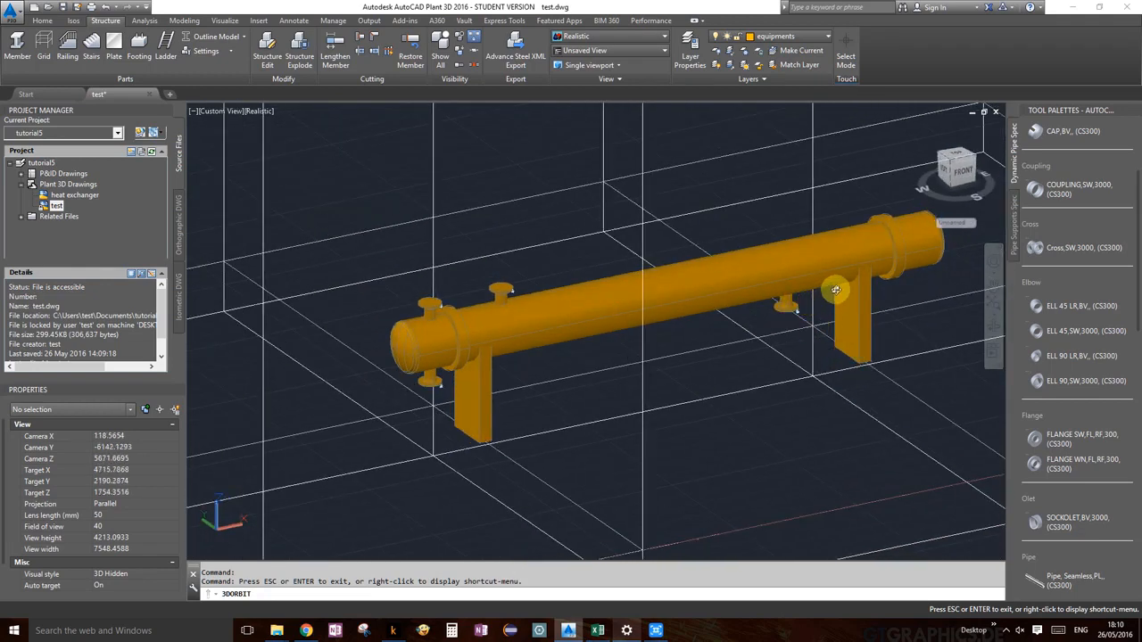
key("Escape")
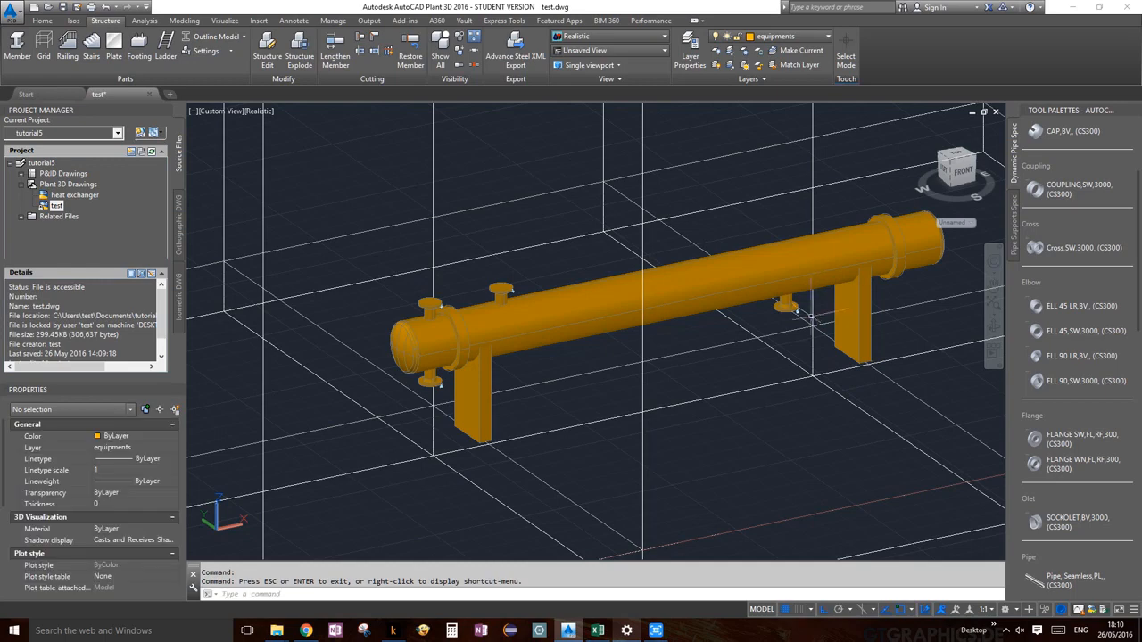
scroll(804, 326, "up", 5)
scroll(805, 325, "up", 2)
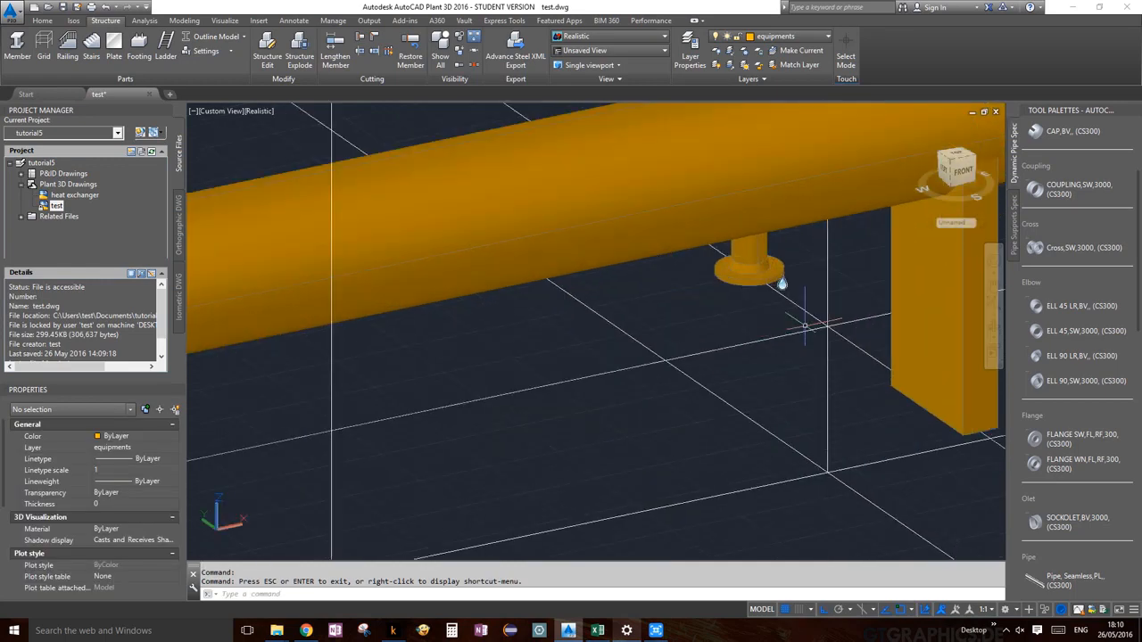
mouse_move(743, 275)
left_click(740, 266, "ctrl")
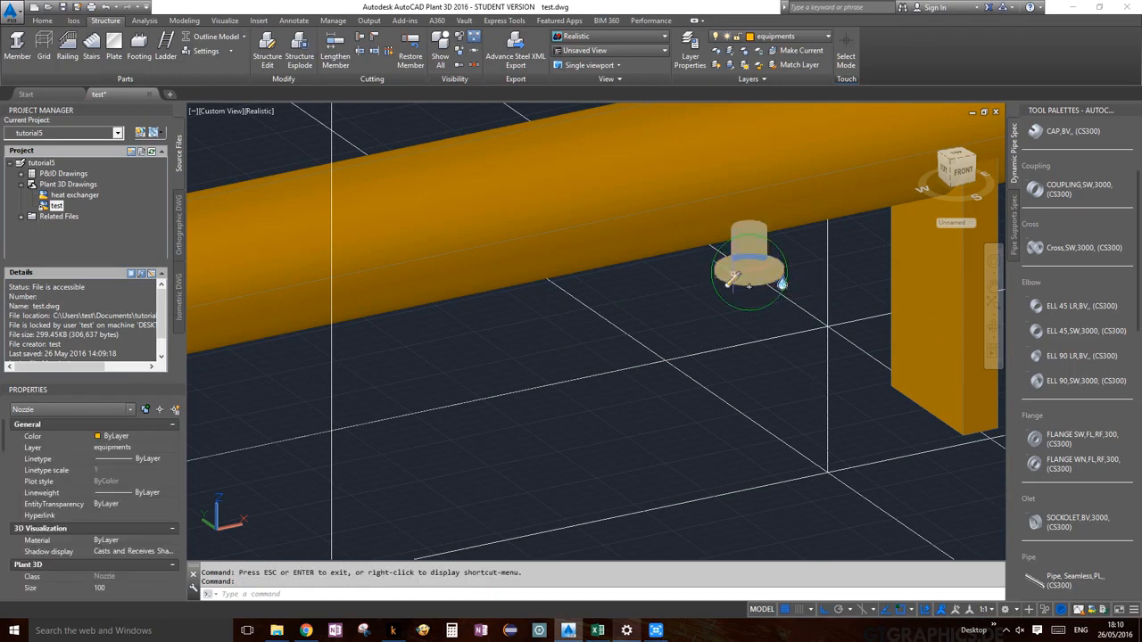
left_click(781, 284)
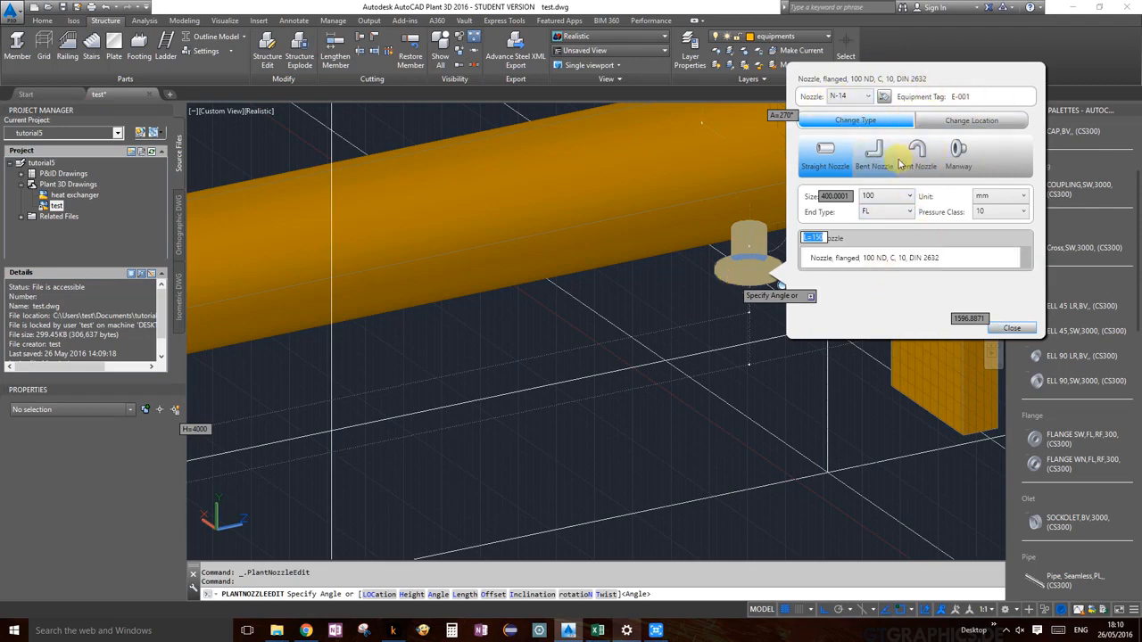
left_click(986, 124)
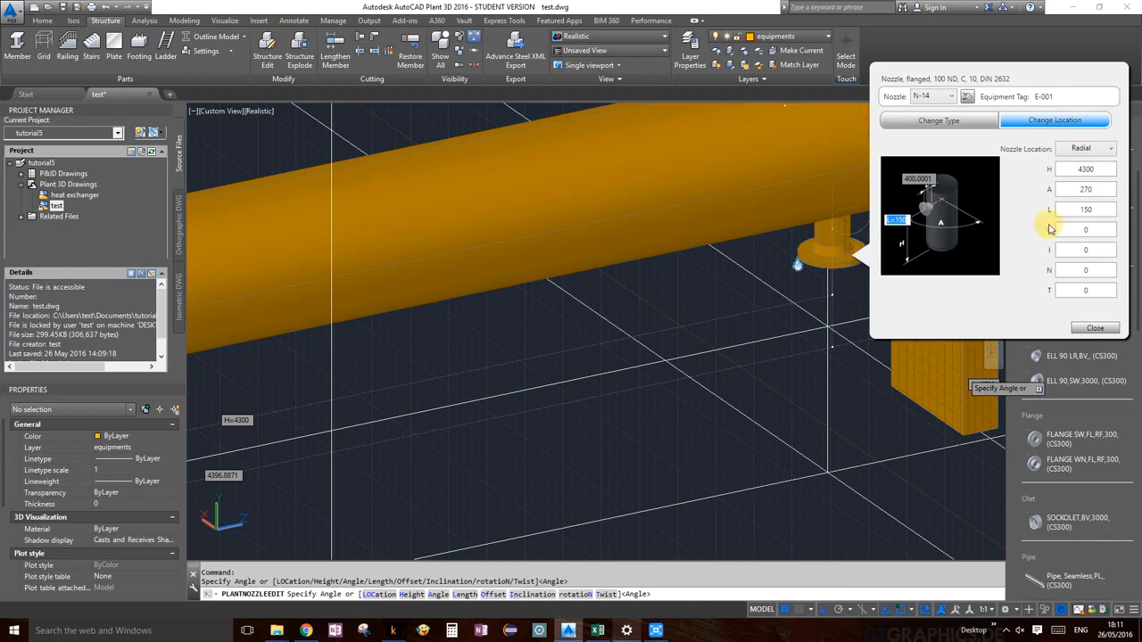
left_click(1094, 328)
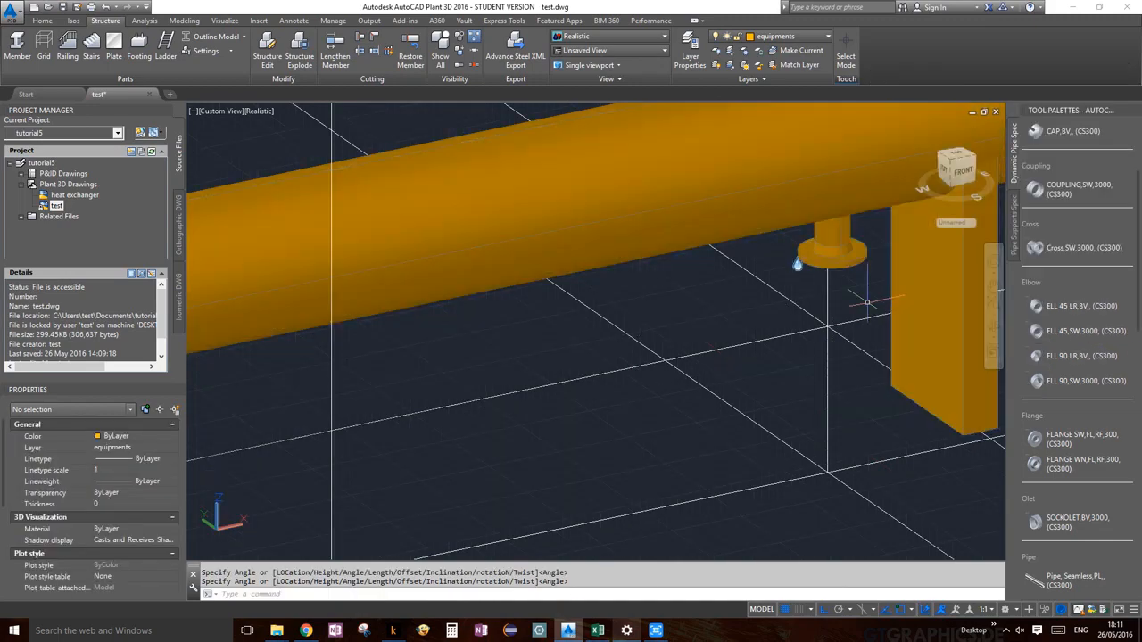
Examine the heat exchanger and its nozzles within the structural grid from several angles
scroll(865, 303, "down", 4)
scroll(802, 325, "down", 3)
scroll(811, 321, "up", 2)
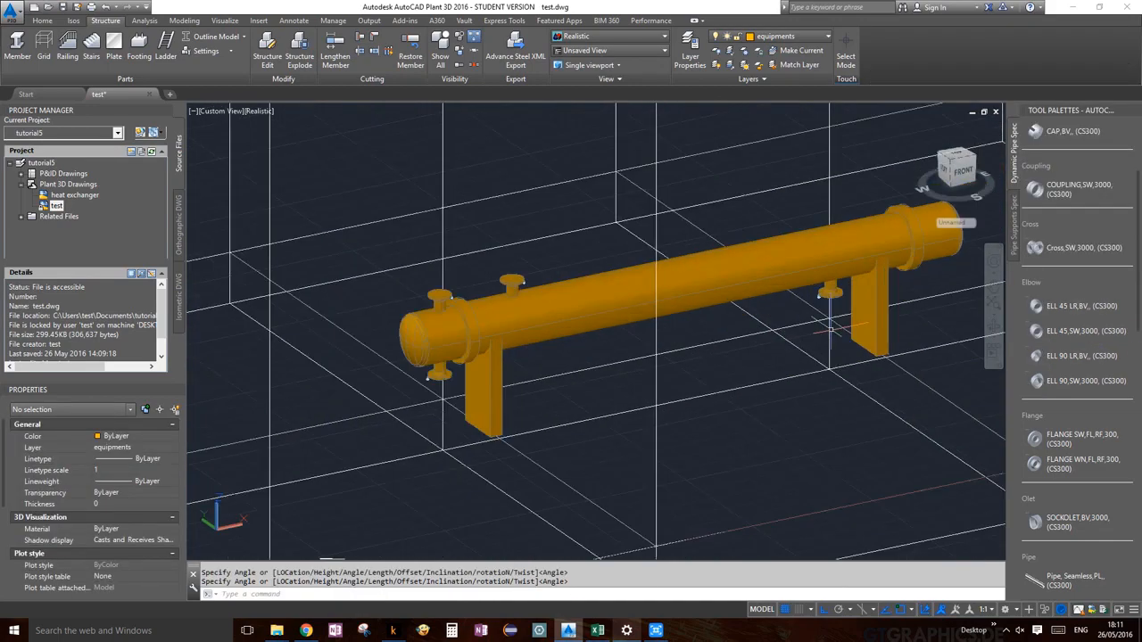
scroll(827, 343, "down", 2)
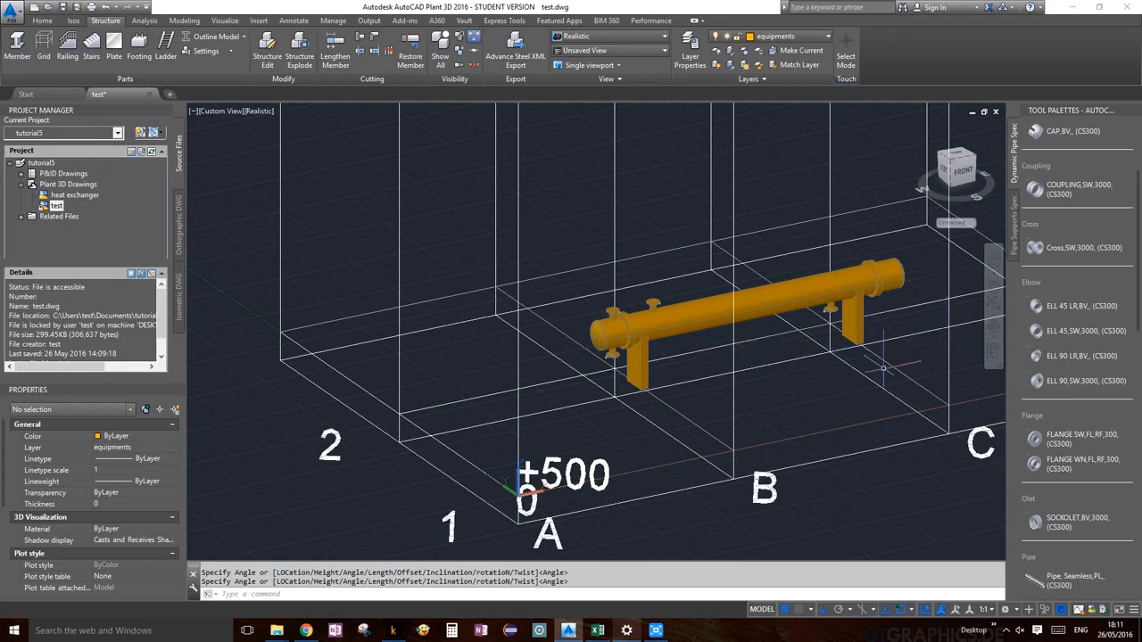
left_click(992, 326)
mouse_move(645, 324)
left_mouse_down()
mouse_move(726, 344)
mouse_move(793, 306)
mouse_move(643, 313)
left_mouse_up()
scroll(643, 338, "up", 4)
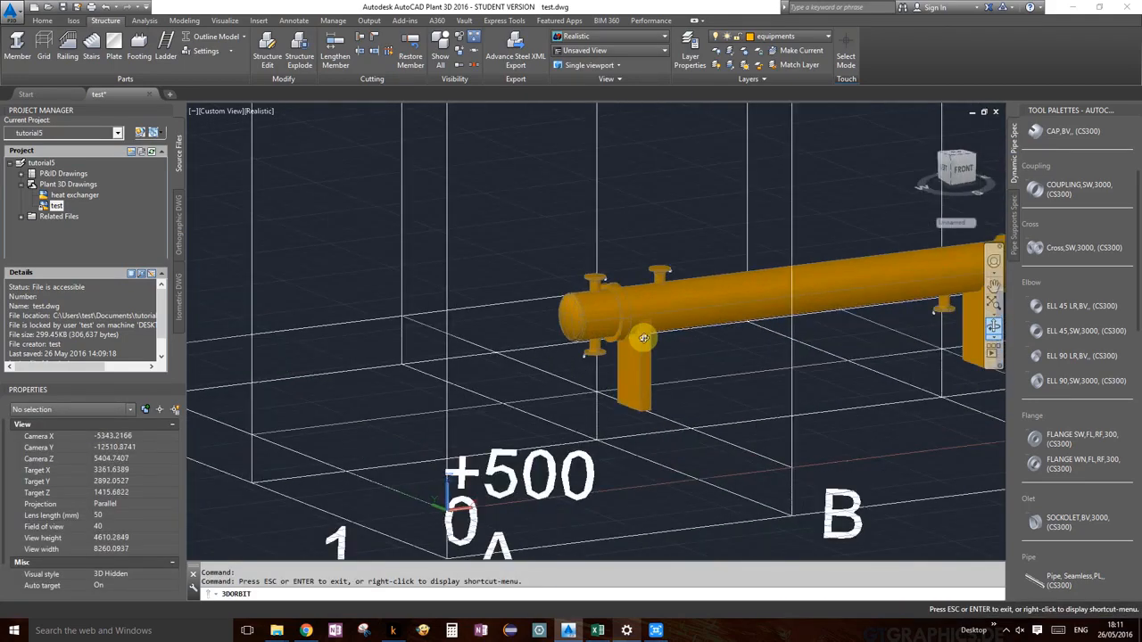
left_click_drag(759, 304, 804, 328)
scroll(804, 328, "down", 2)
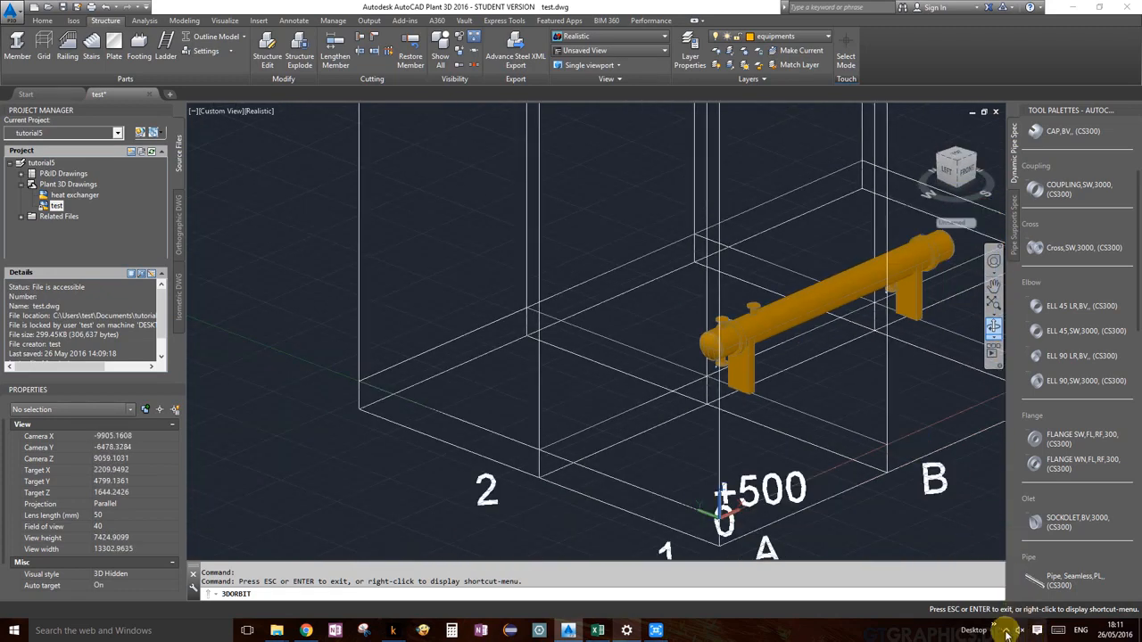